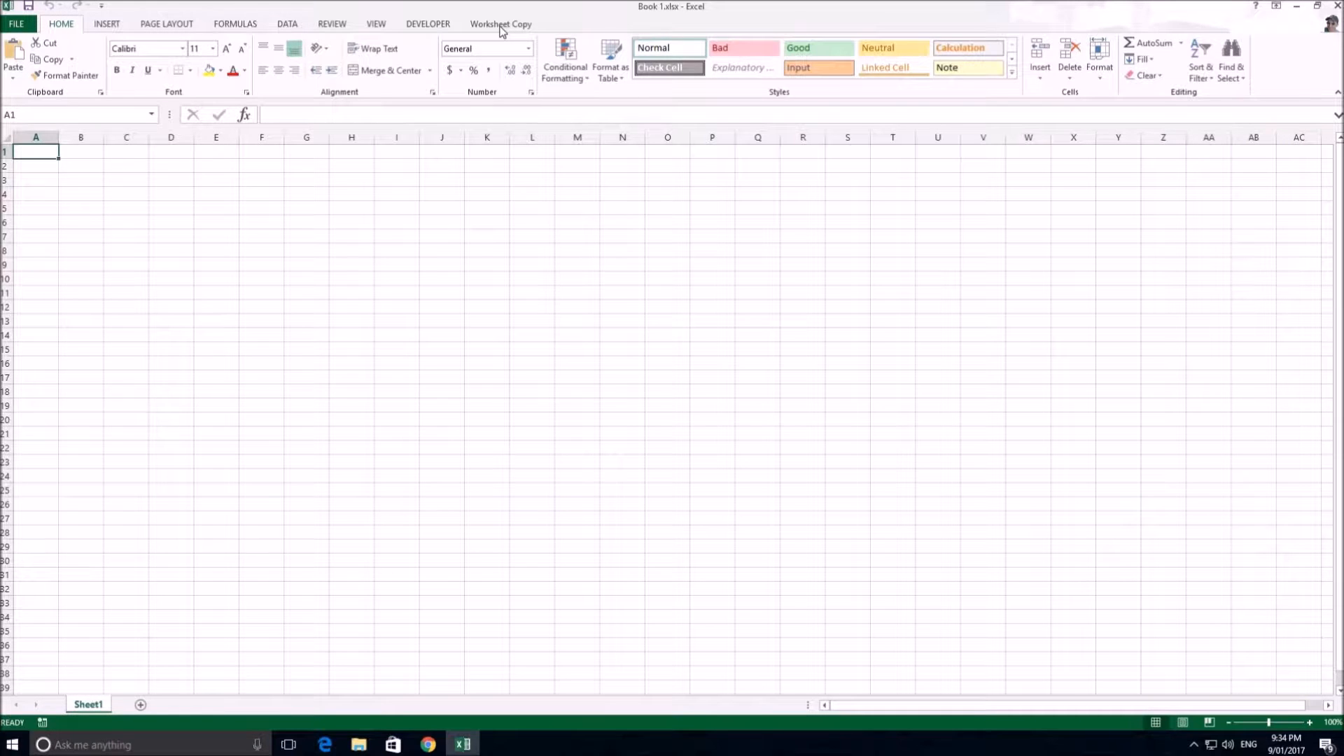
Examine the saved entries offered by the Worksheet Copy add-in's Run, Edit and Delete options
left_click(500, 26)
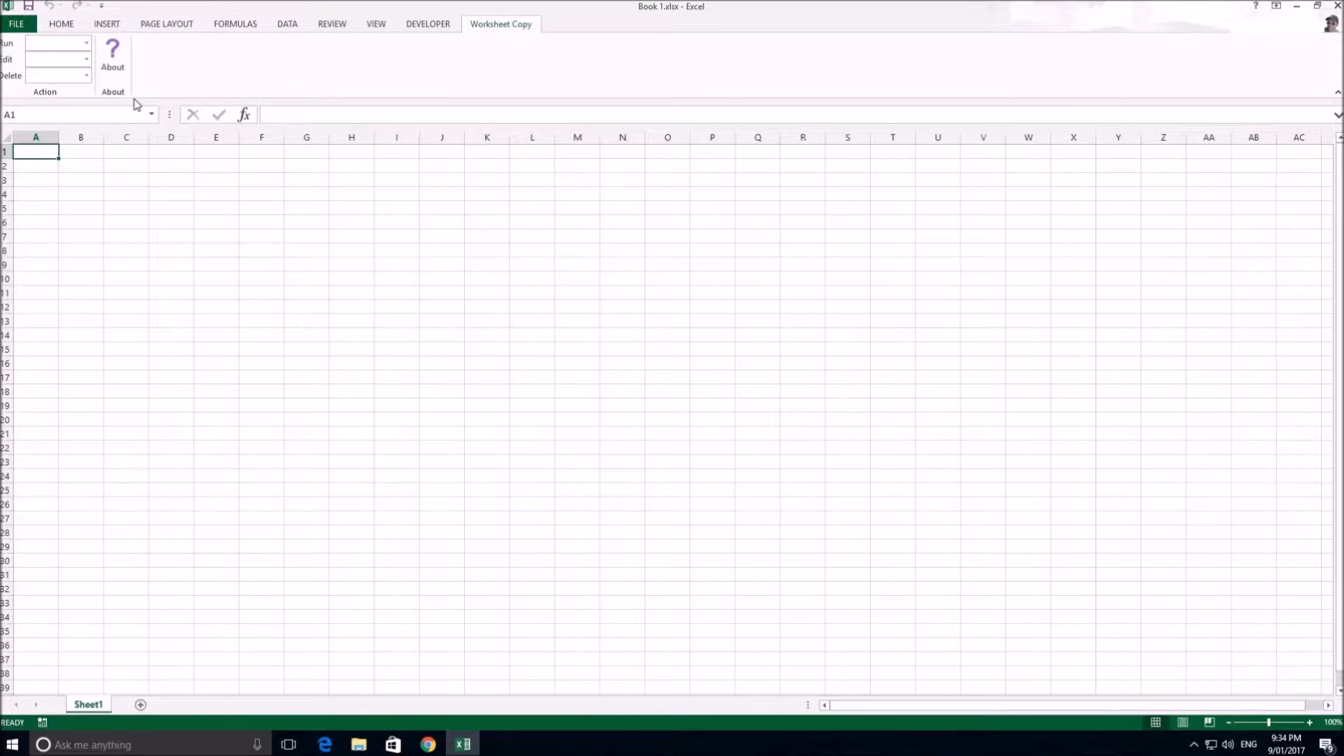
left_click(87, 45)
left_click(184, 67)
left_click(87, 60)
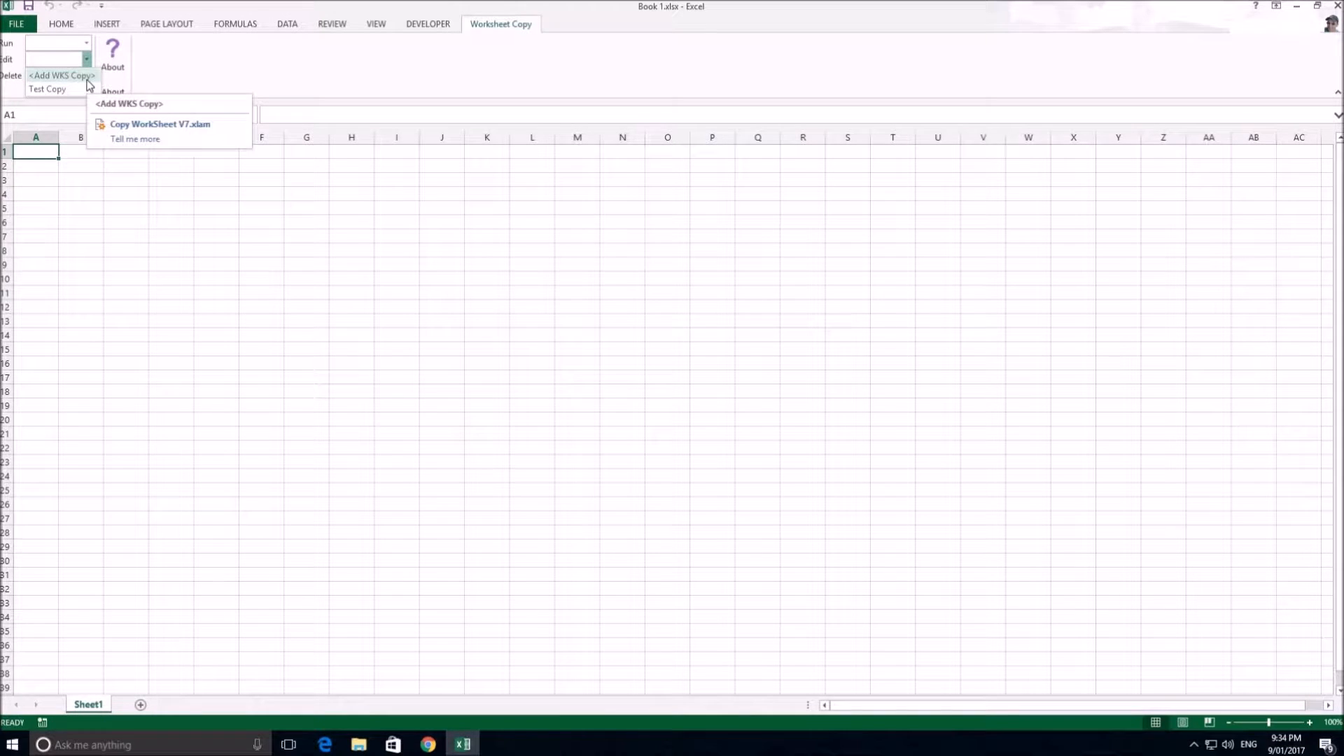
left_click(217, 73)
left_click(87, 77)
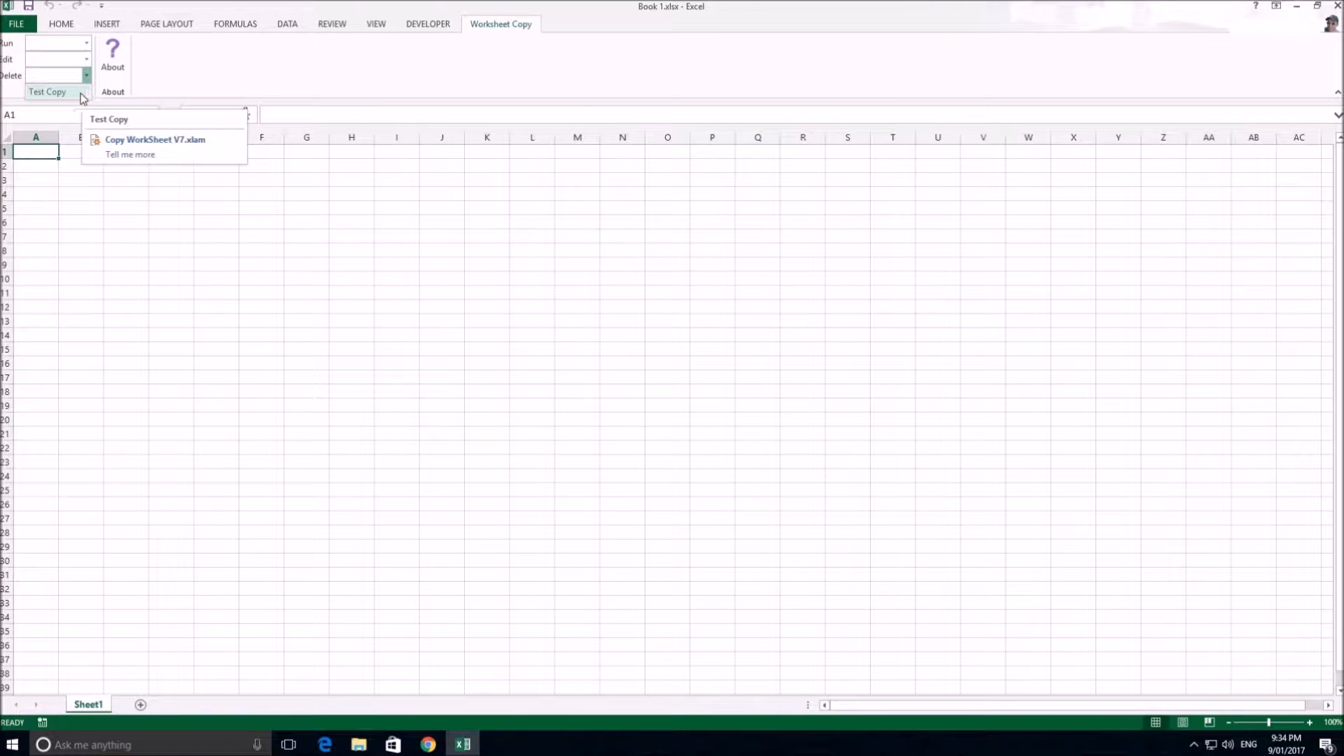
left_click(204, 65)
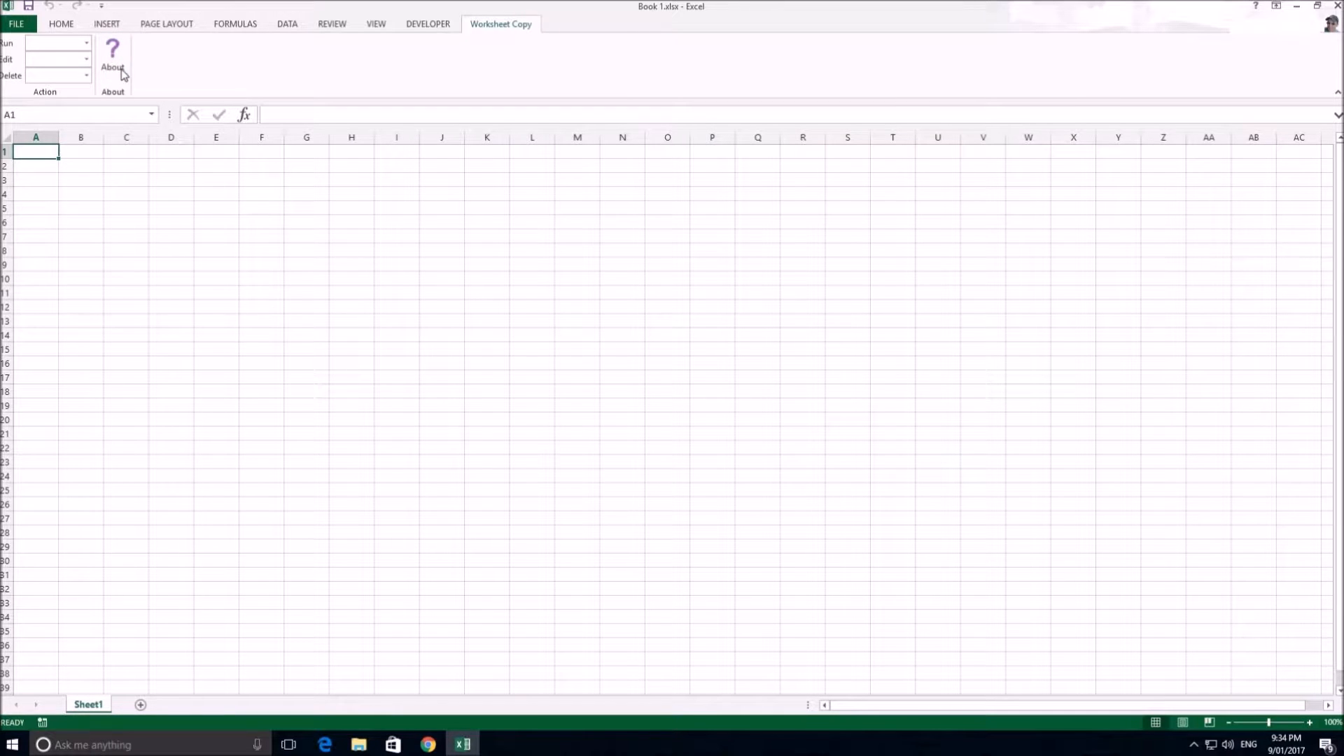
Open the Test Copy configuration for editing and reposition its settings window over the sheet
left_click(87, 60)
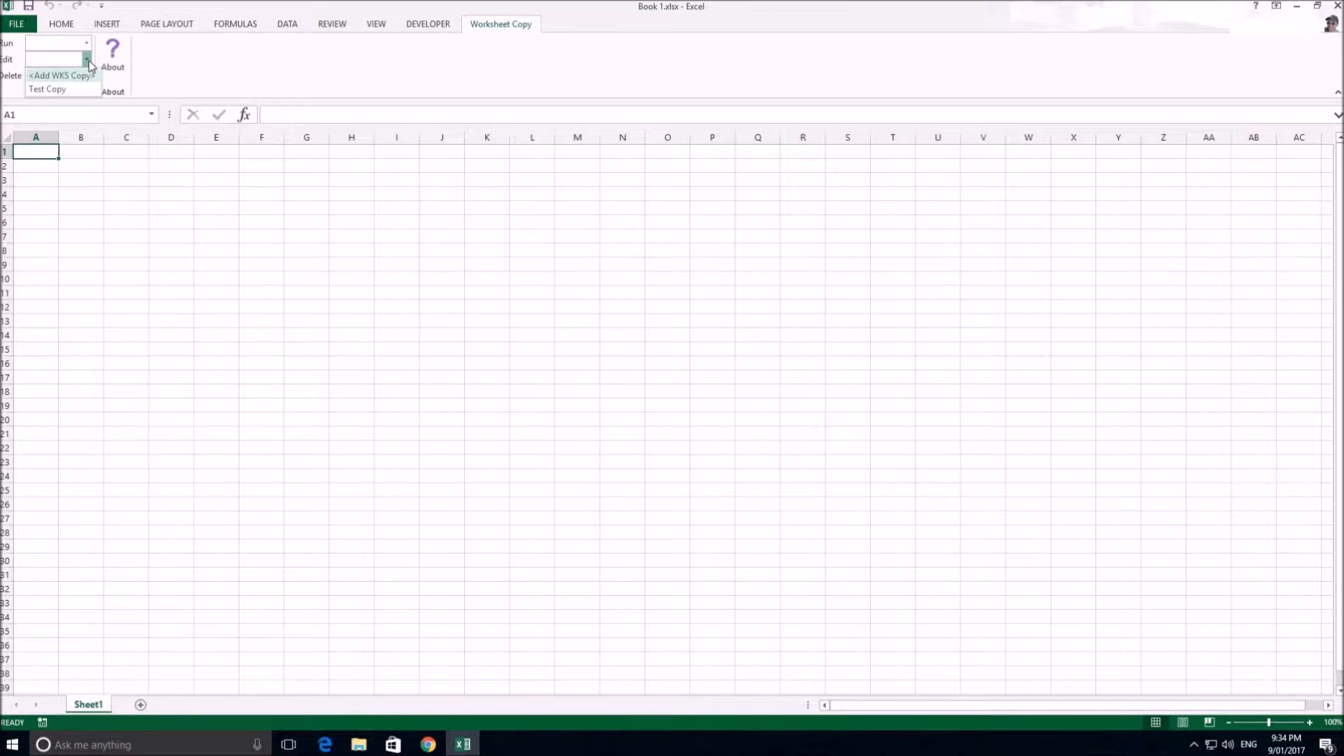
left_click(50, 90)
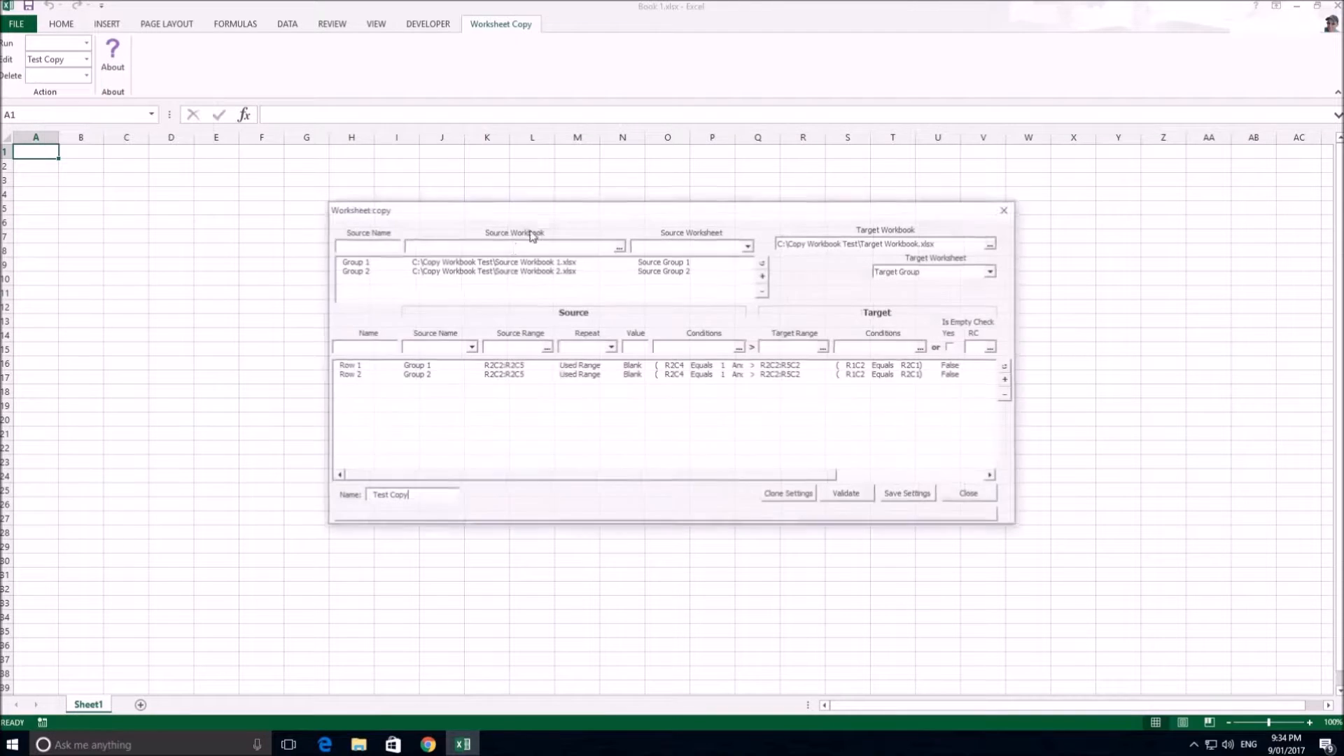
left_click_drag(545, 211, 414, 197)
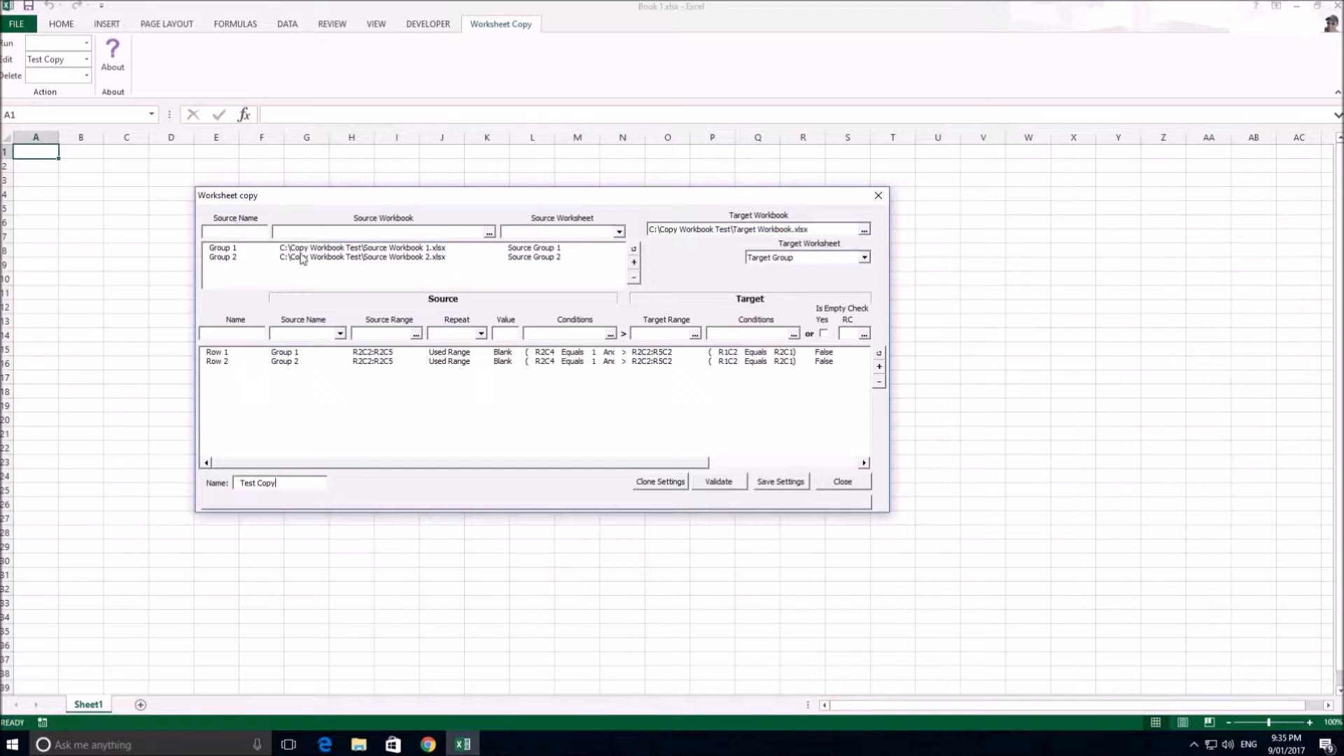
Set source Group 1 to Source Workbook 1.xlsx with the Source Group 1 worksheet and update its entry
left_click(247, 249)
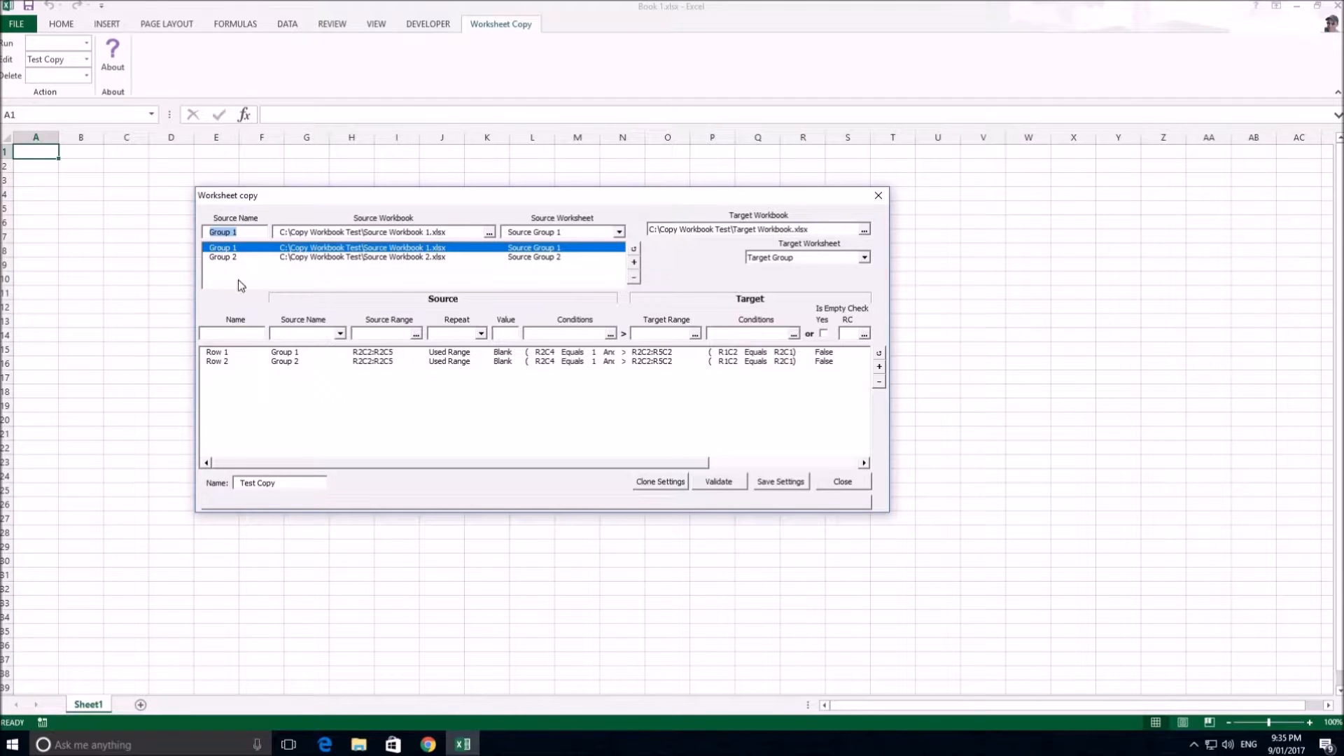
left_click(469, 236)
left_click(489, 235)
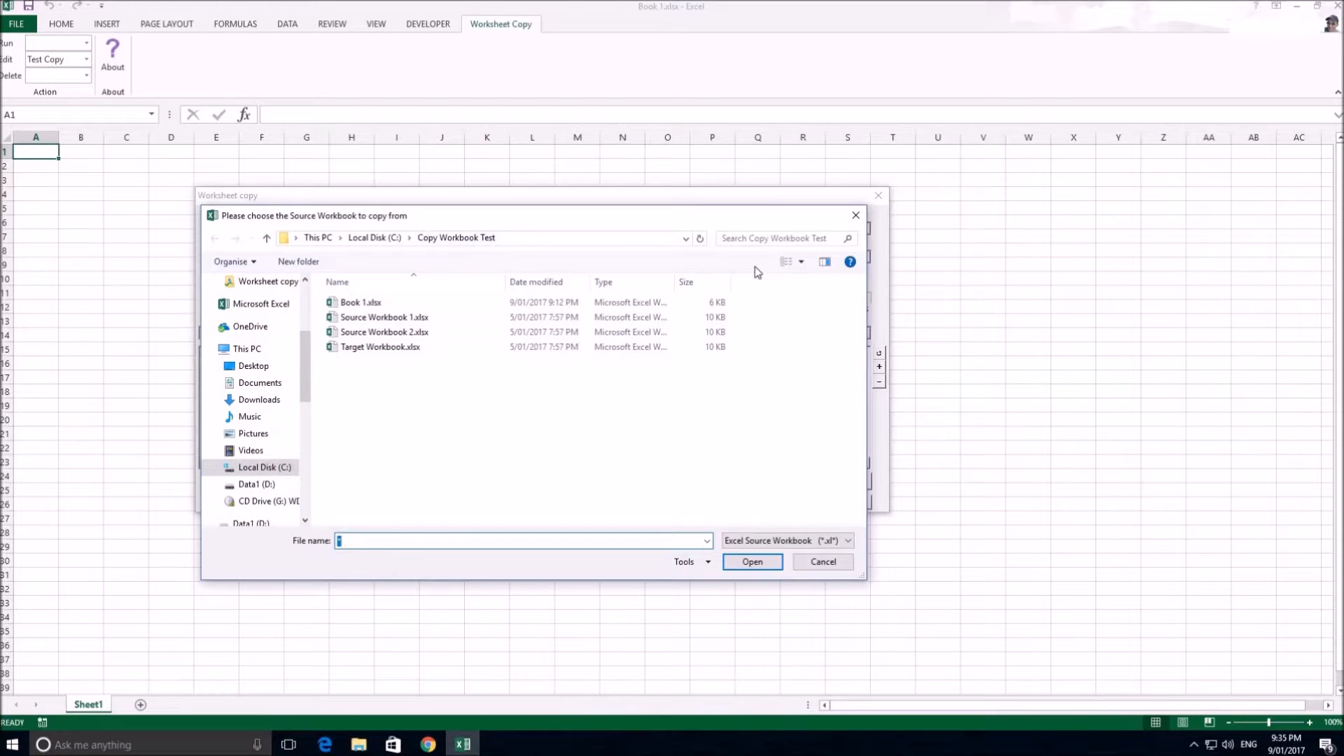
left_click(661, 370)
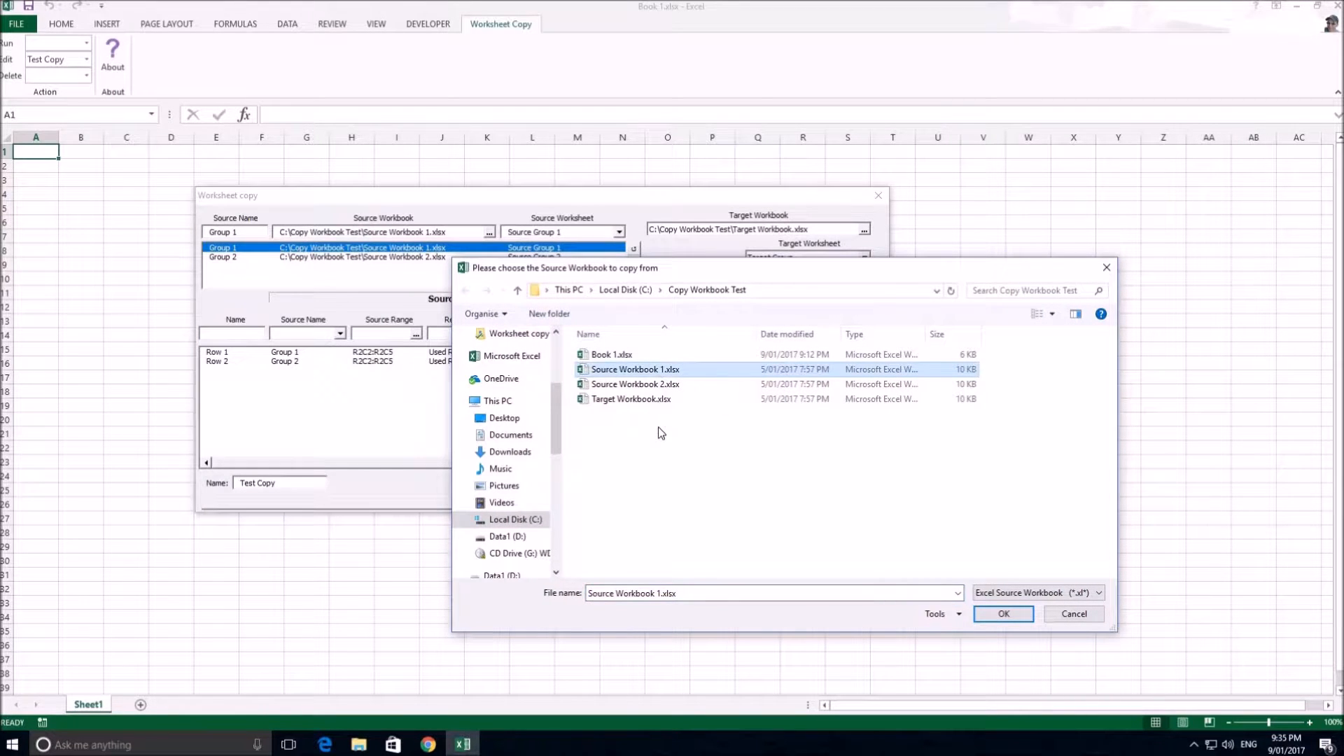
key("Return")
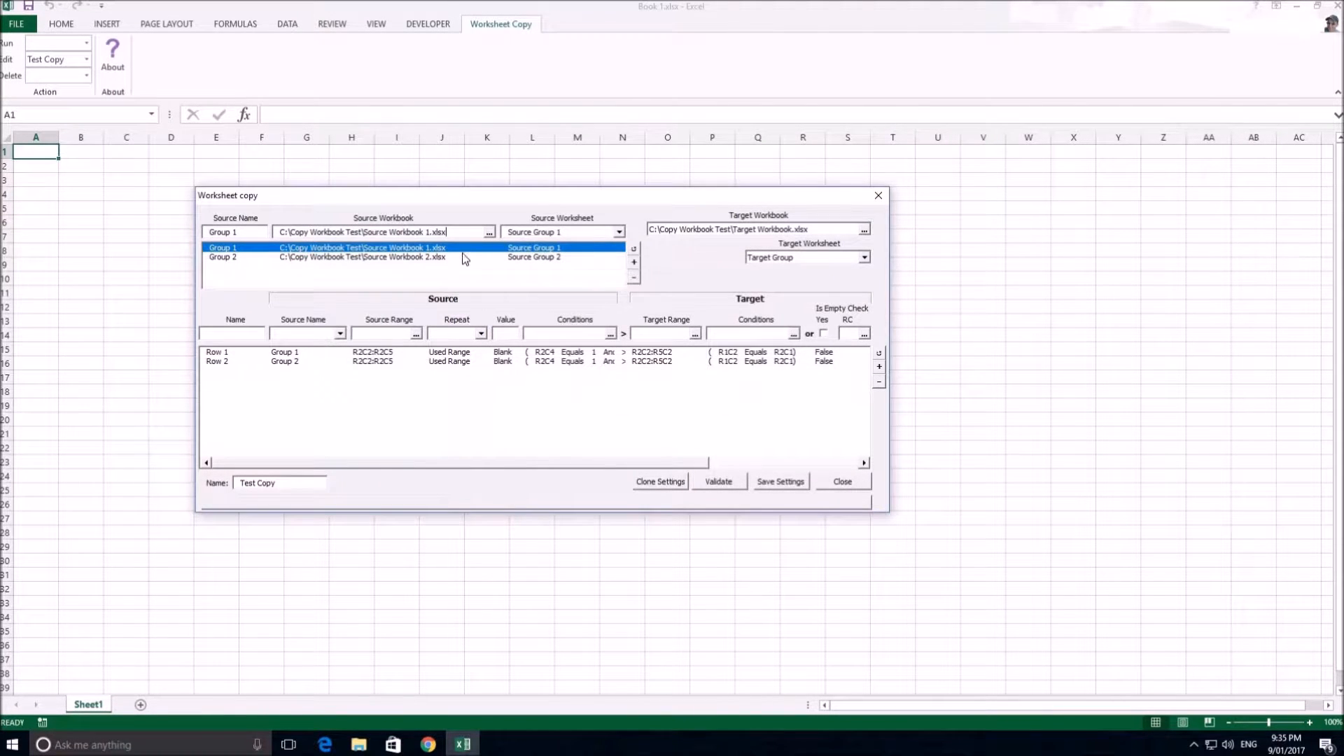
left_click(619, 233)
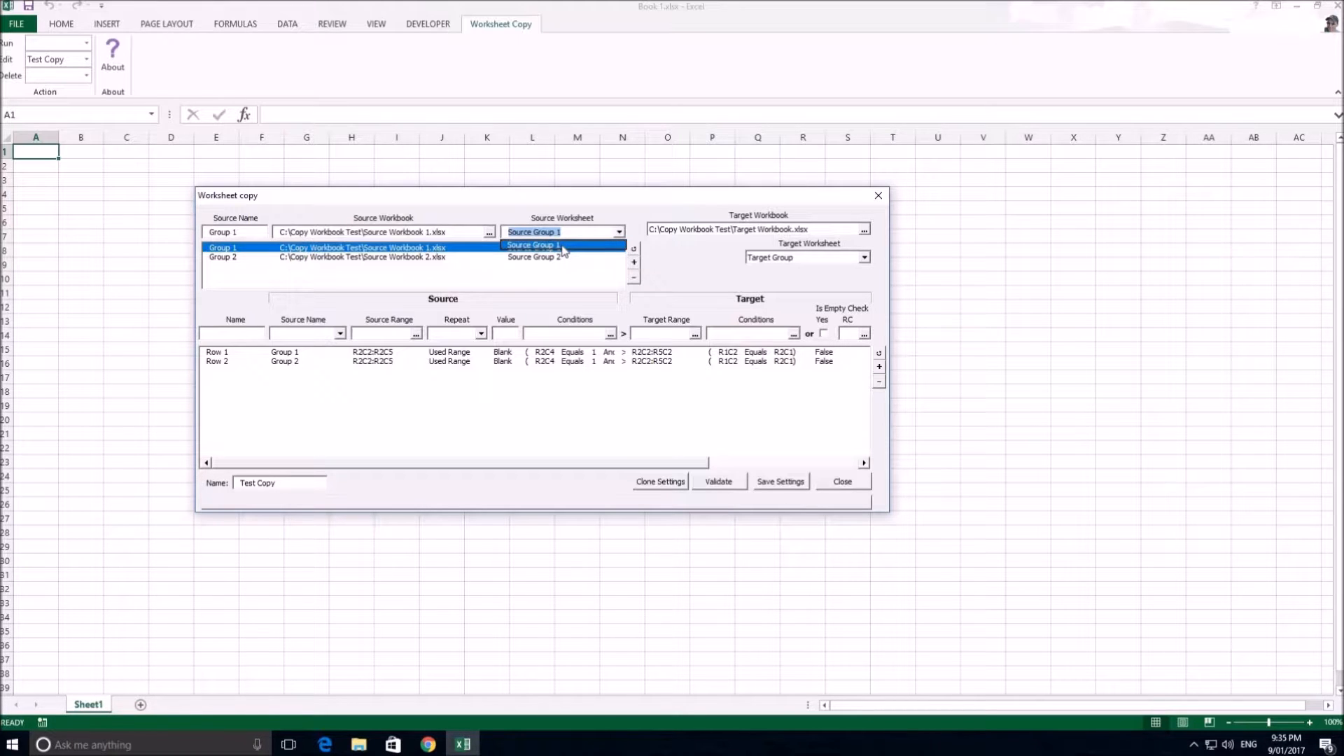
left_click(560, 245)
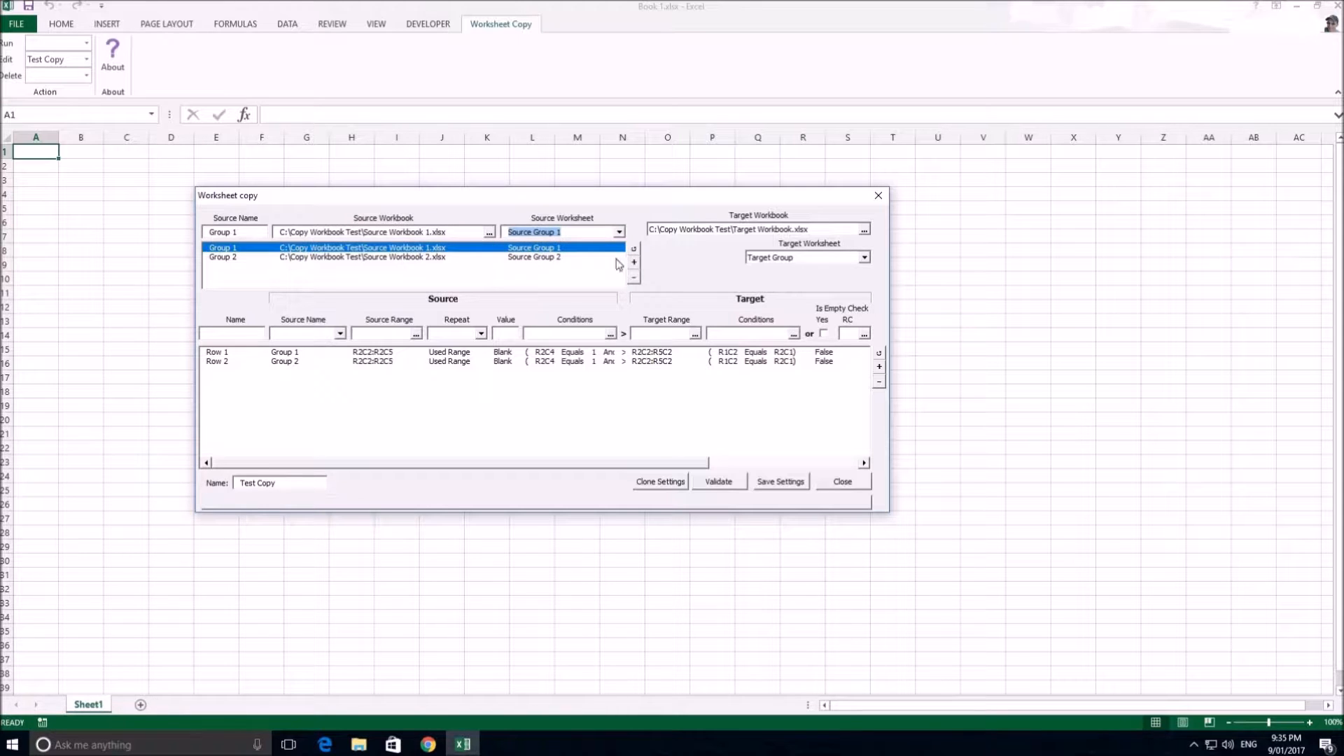
left_click(634, 248)
Add a source named Group 3 using Source Workbook 1.xlsx and remove it from the source list again
left_click(254, 232)
left_click(634, 262)
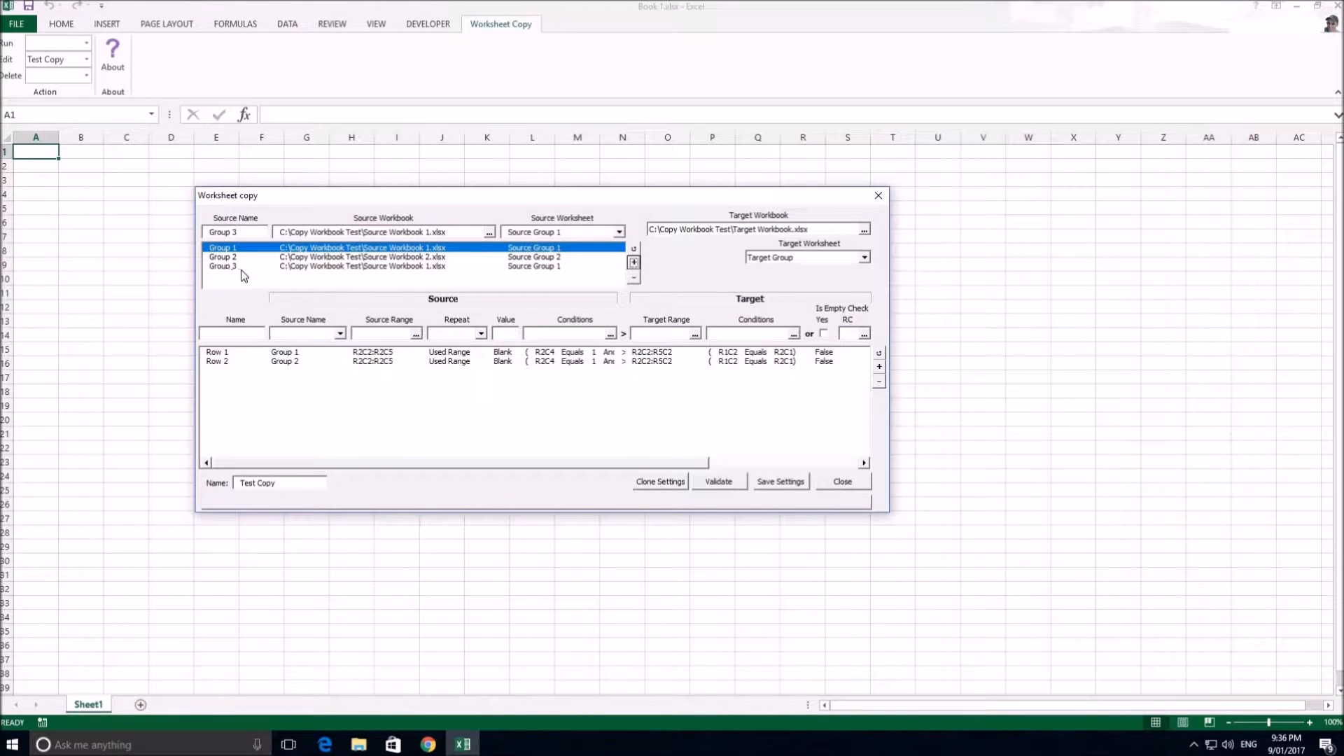
left_click(262, 267)
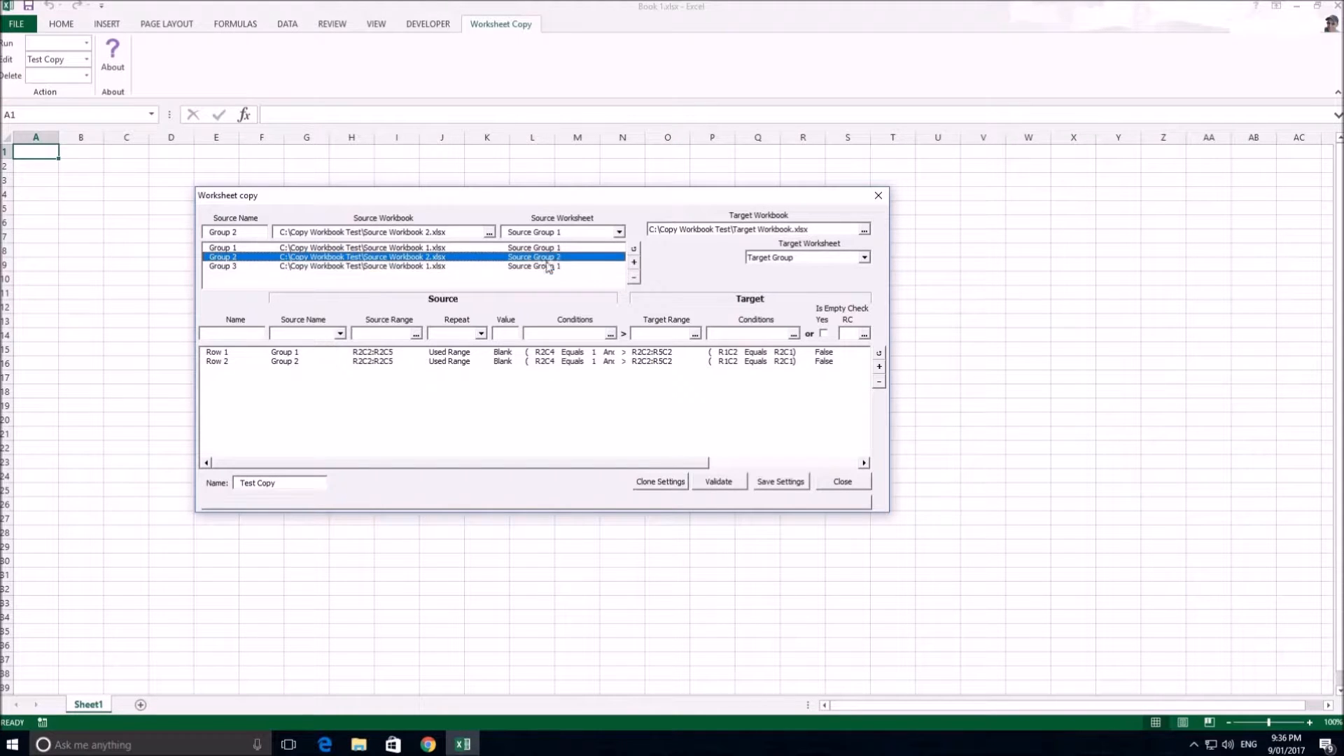
left_click(633, 278)
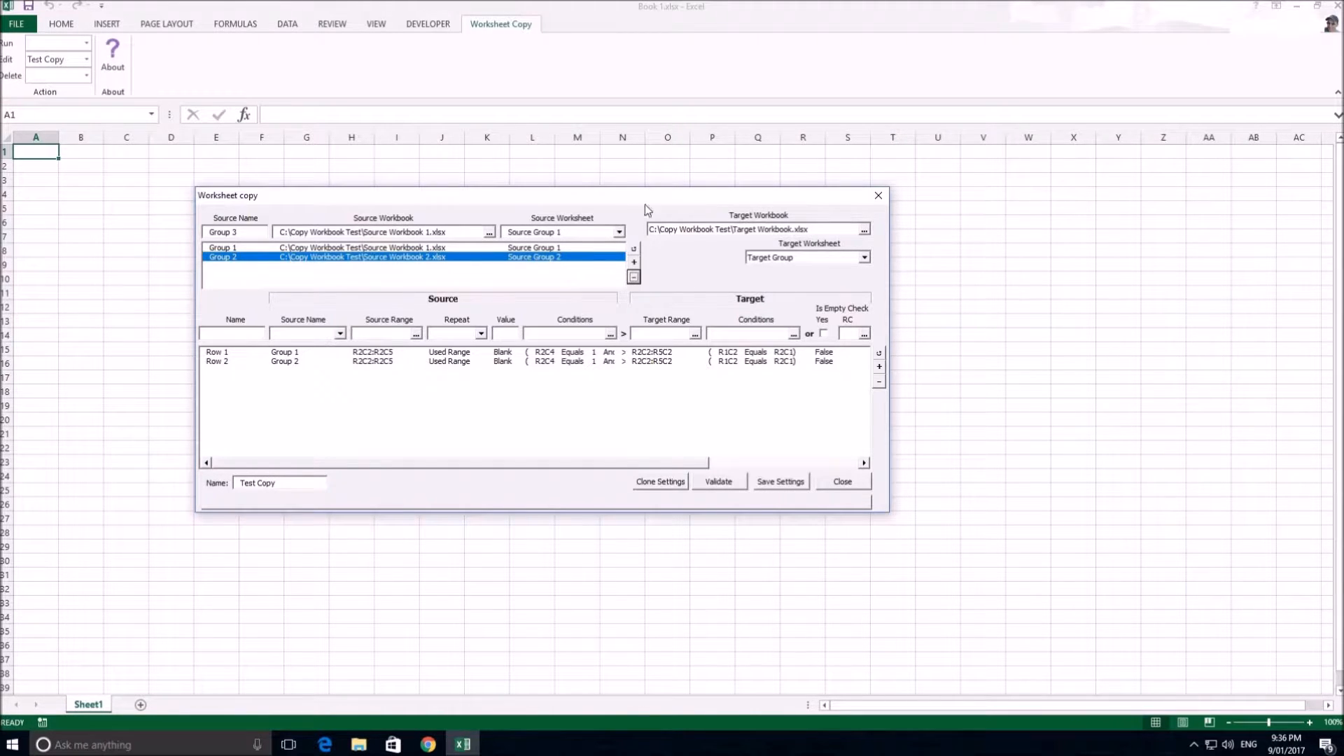
Set the target workbook to Target Workbook.xlsx and the target worksheet to Target Group
left_click(863, 229)
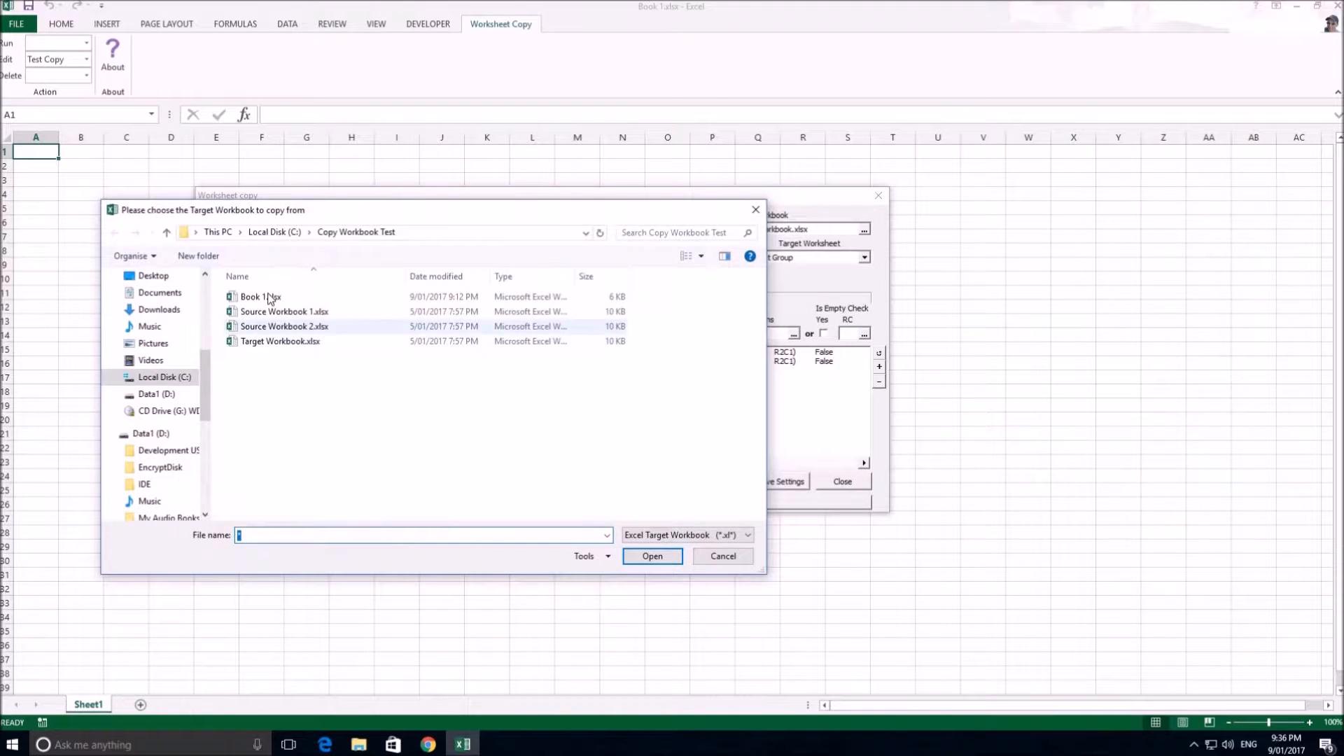
left_click(277, 344)
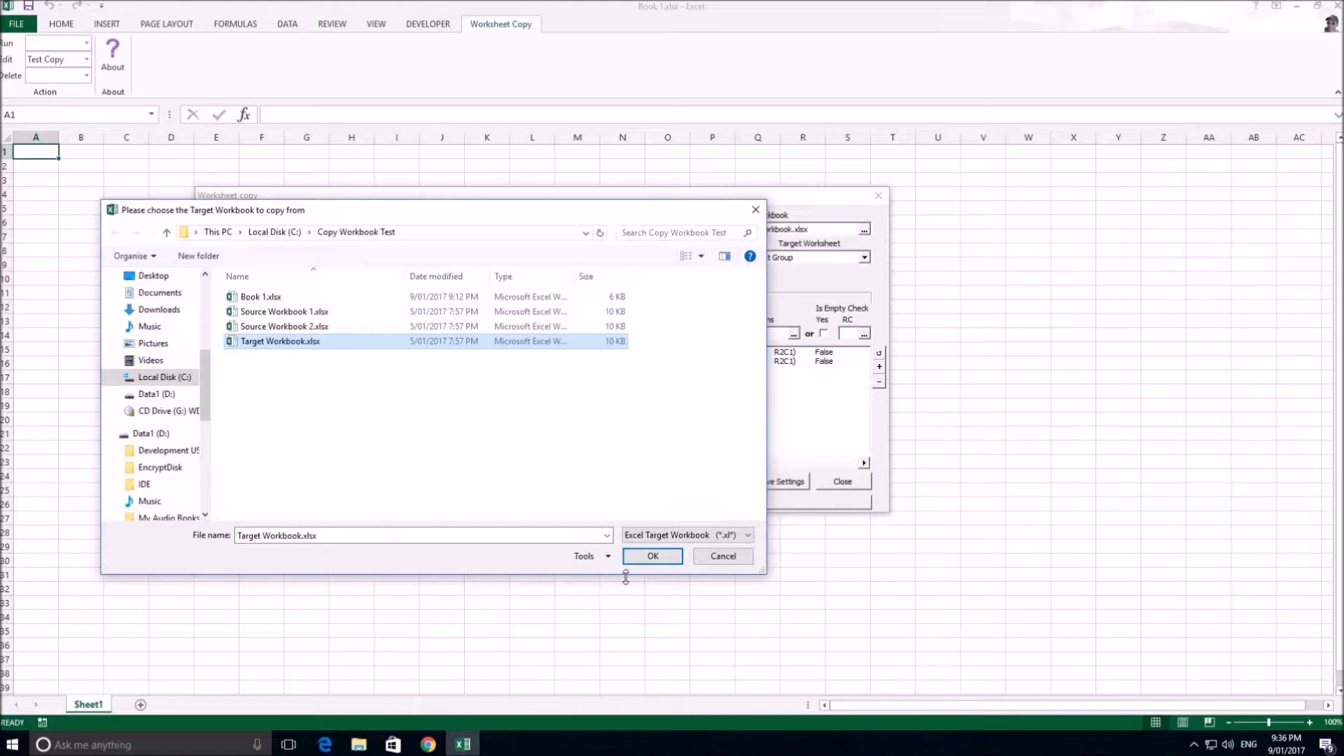
left_click(672, 557)
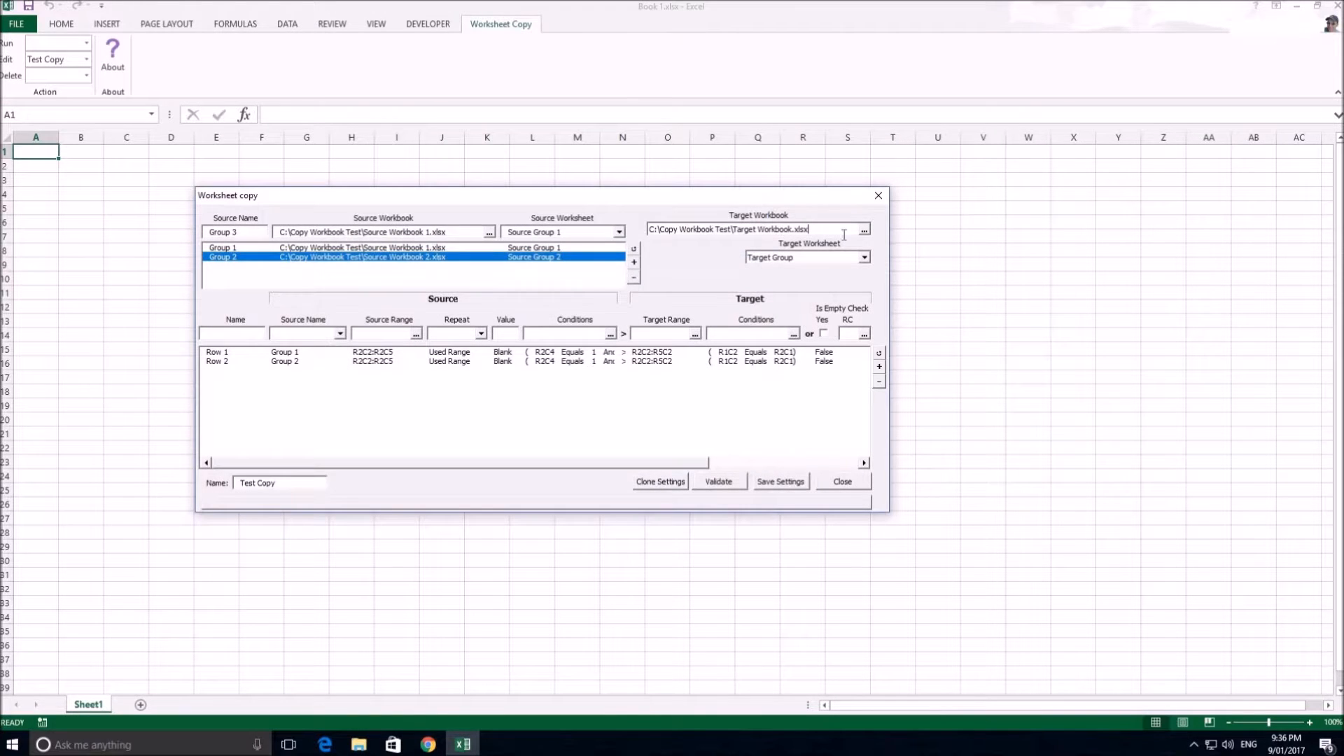
left_click(866, 258)
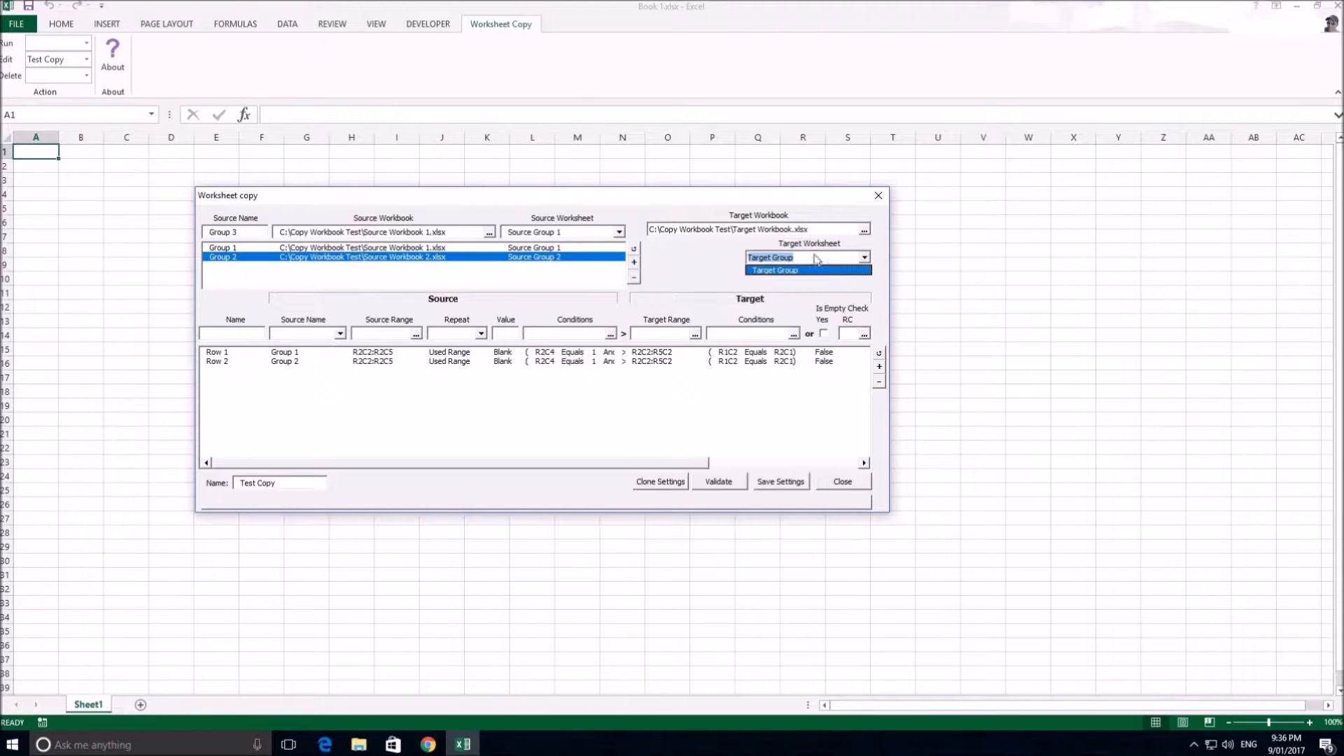
left_click(781, 271)
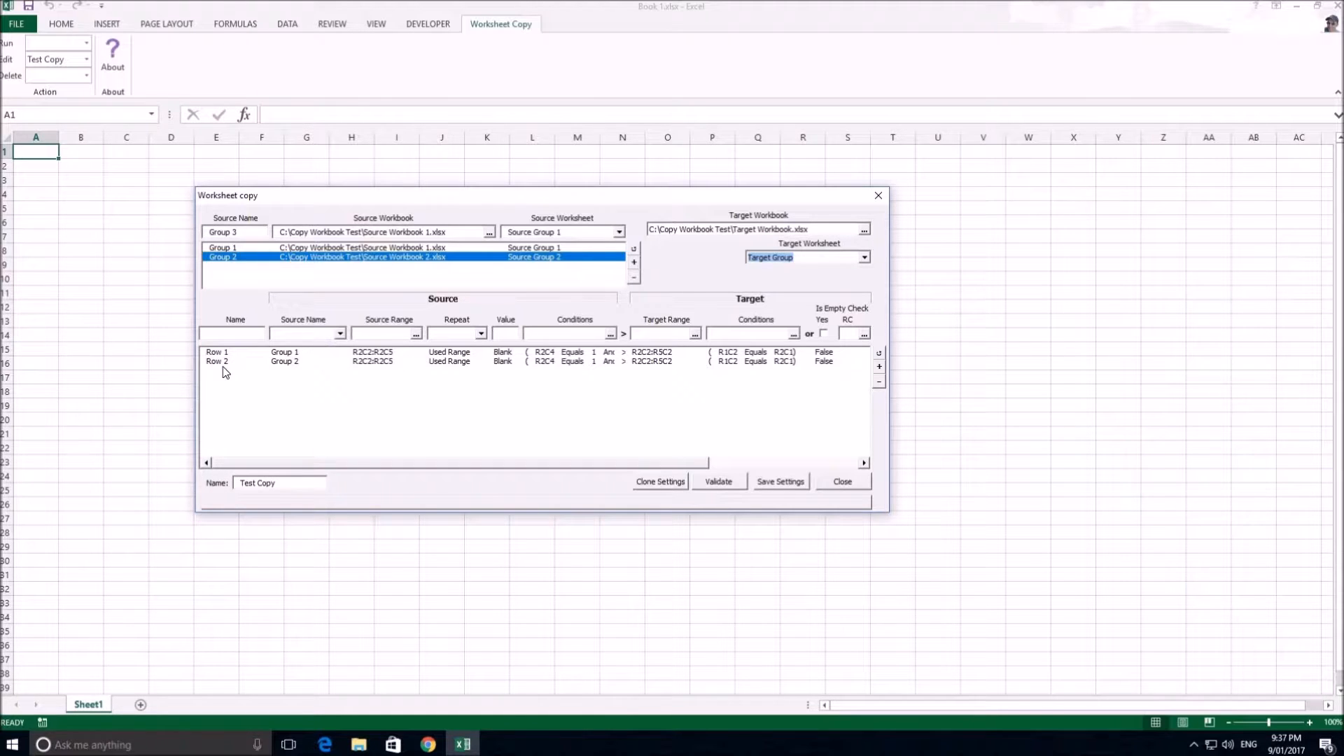
Load the Row 1 copy rule, keep Group 1 as its source name and open its source range for selection
left_click(285, 354)
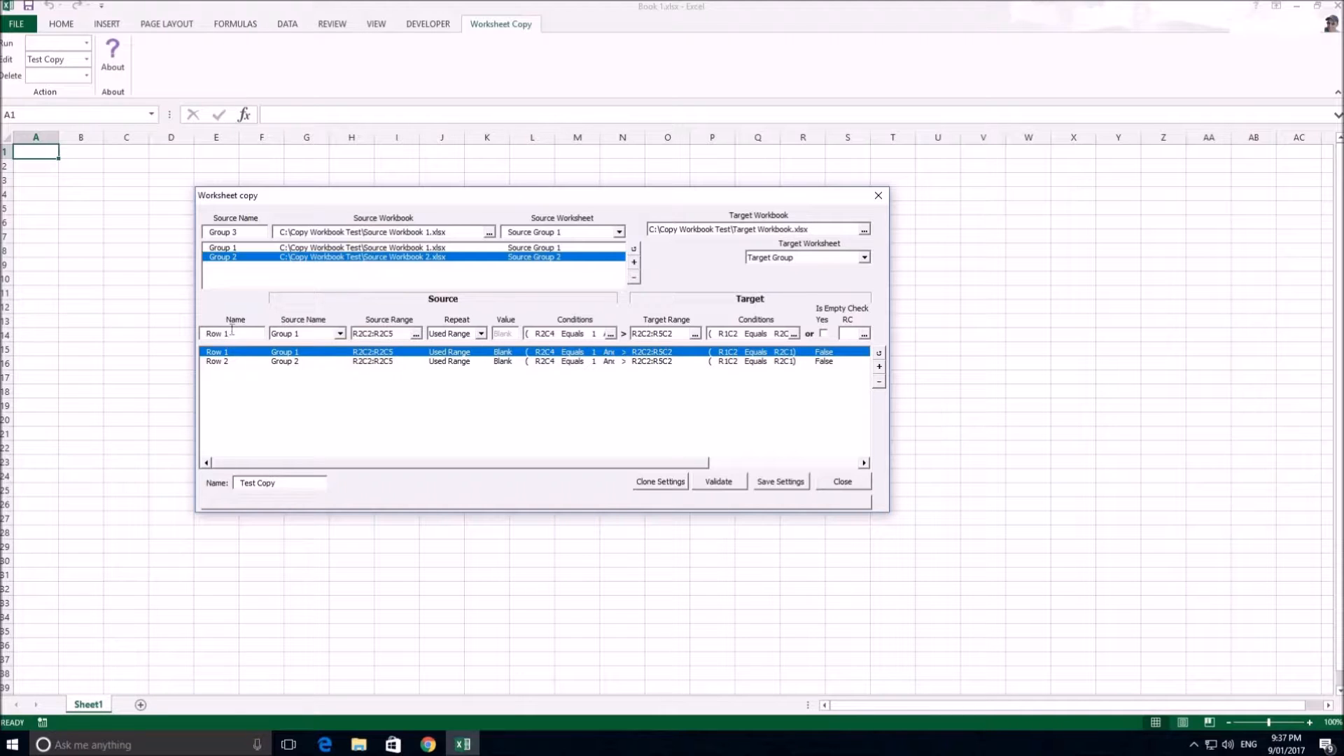
left_click(341, 335)
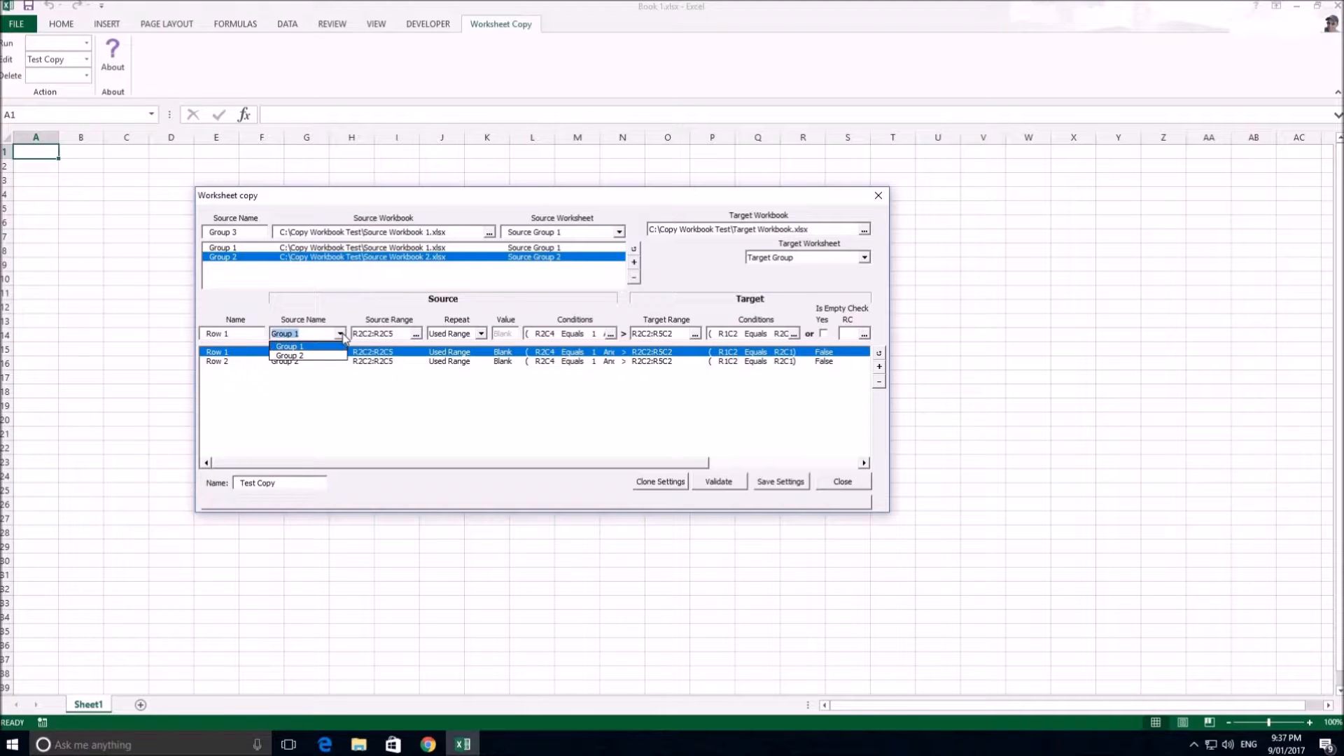
left_click(341, 335)
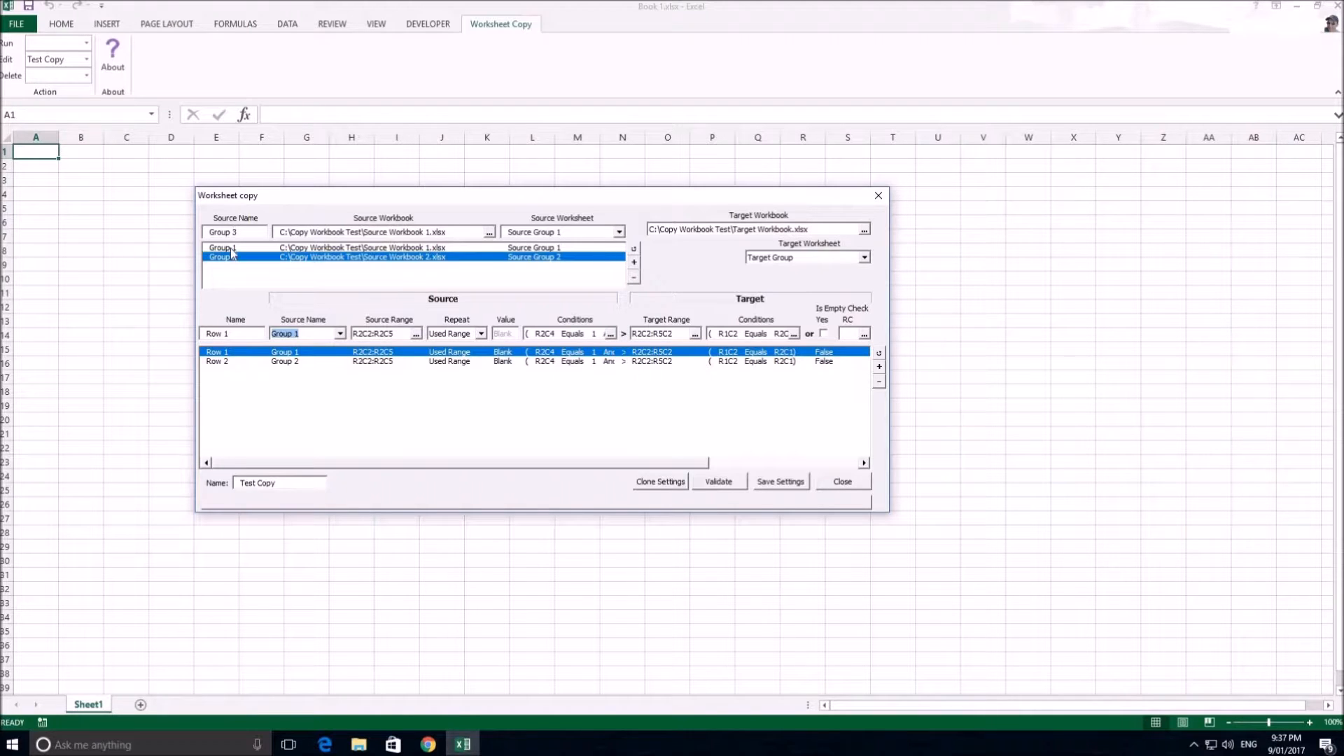
left_click(340, 333)
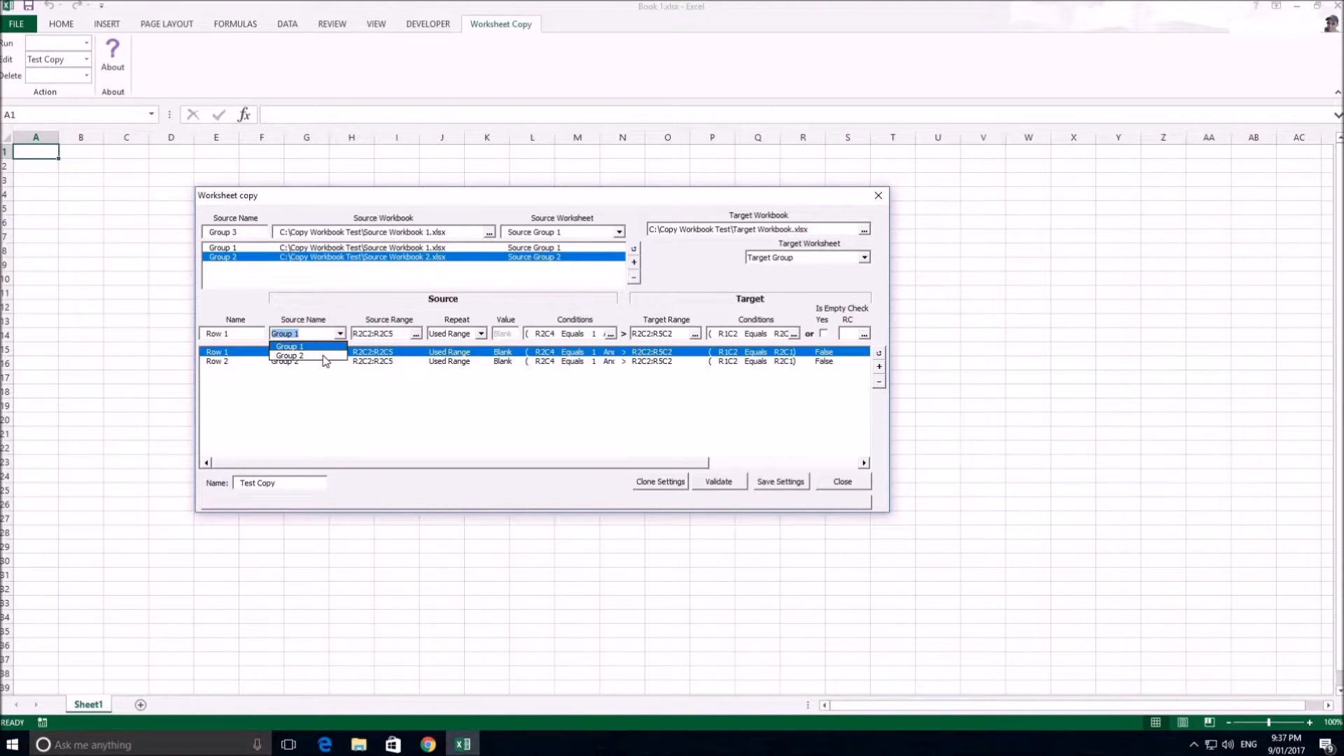
left_click(311, 333)
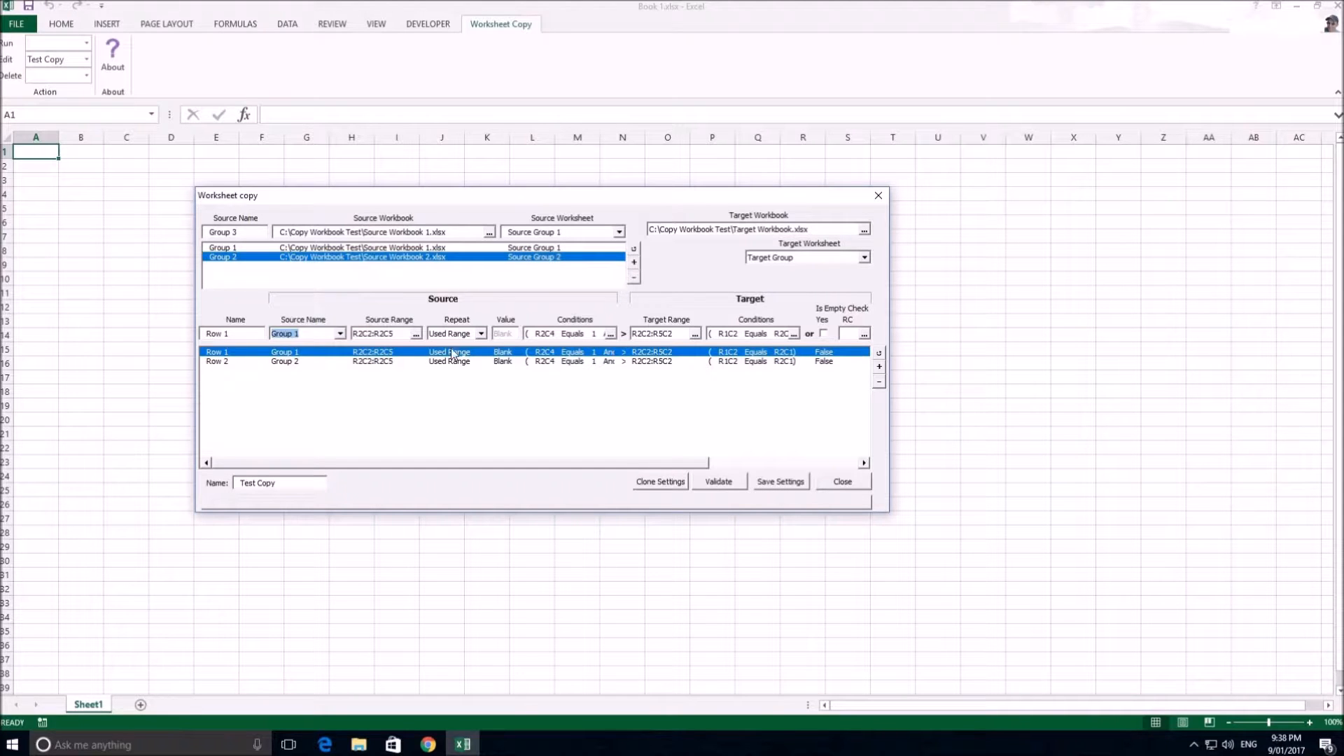
left_click(415, 334)
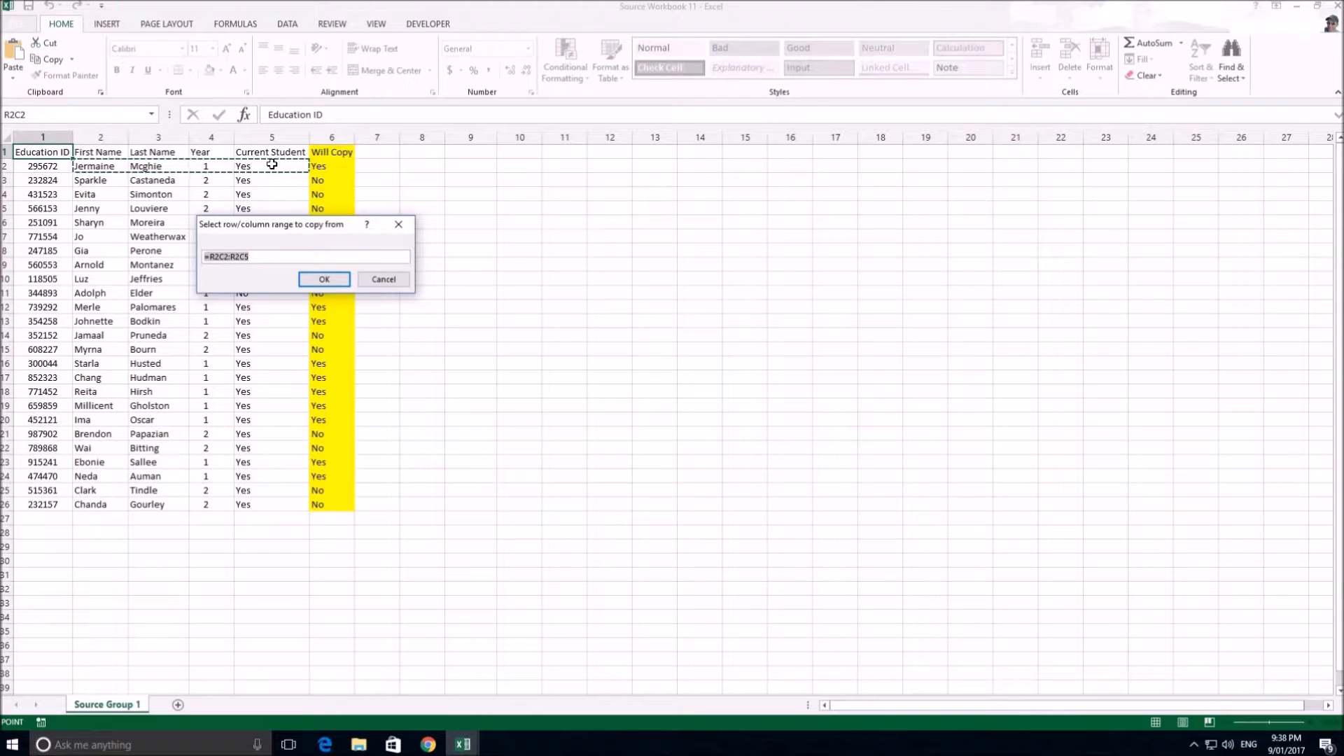
Try non-adjacent source ranges for Row 1: R2C2,R2C4,R2C6 and R2C2,R2C4:R2C5
left_click(88, 165)
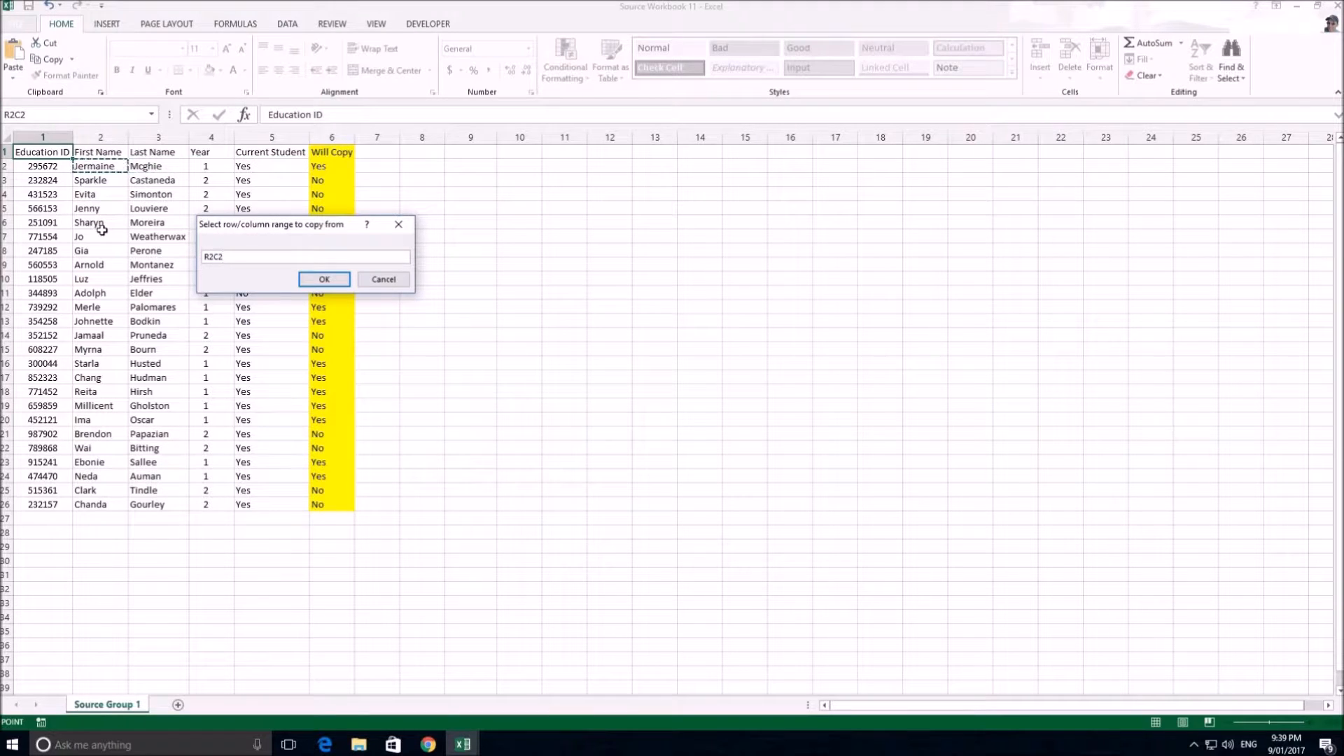
left_click(215, 165, "ctrl")
left_click(331, 166, "ctrl")
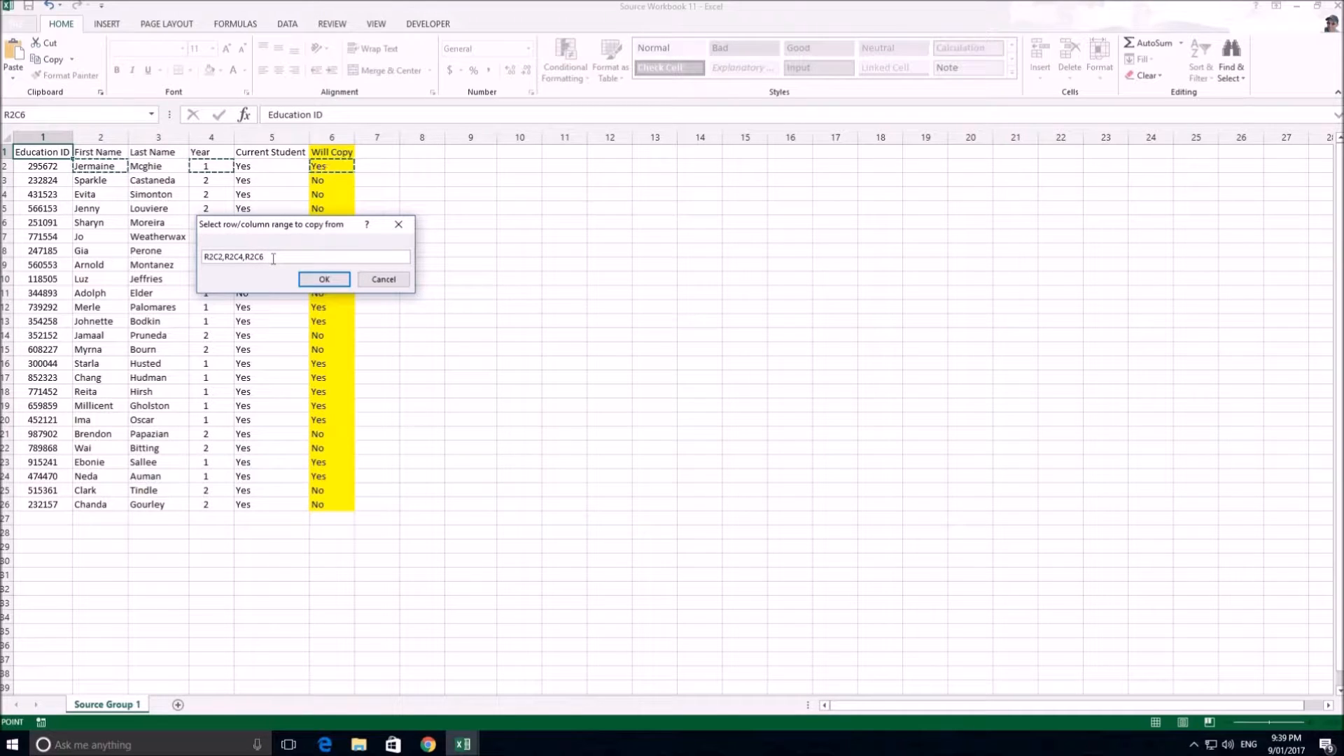
left_click_drag(225, 256, 265, 258)
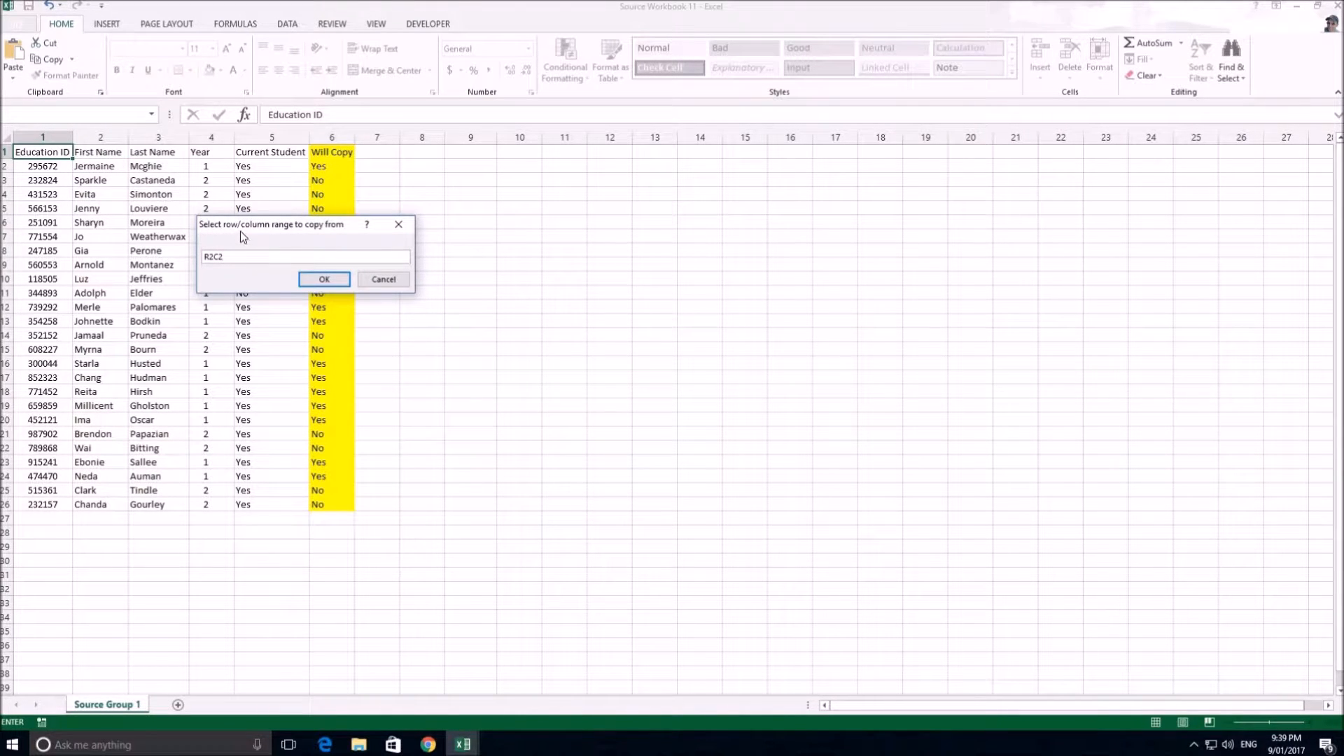
left_click(103, 168)
left_click_drag(264, 258, 162, 253)
key("BackSpace")
left_click(111, 168)
left_click_drag(203, 164, 273, 167)
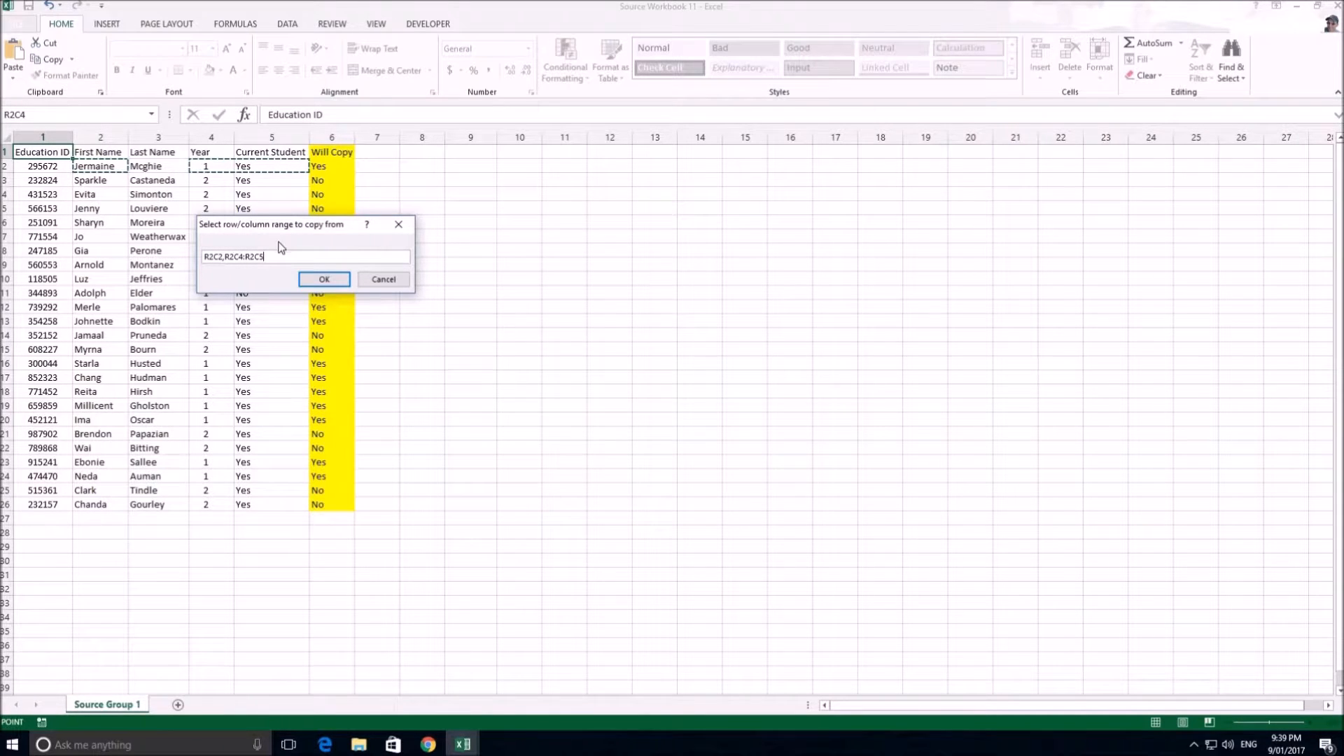
Replace Row 1's source range with the contiguous cells R2C2:R2C5 and confirm it
left_click_drag(271, 255, 187, 254)
key("BackSpace")
left_click_drag(89, 166, 258, 166)
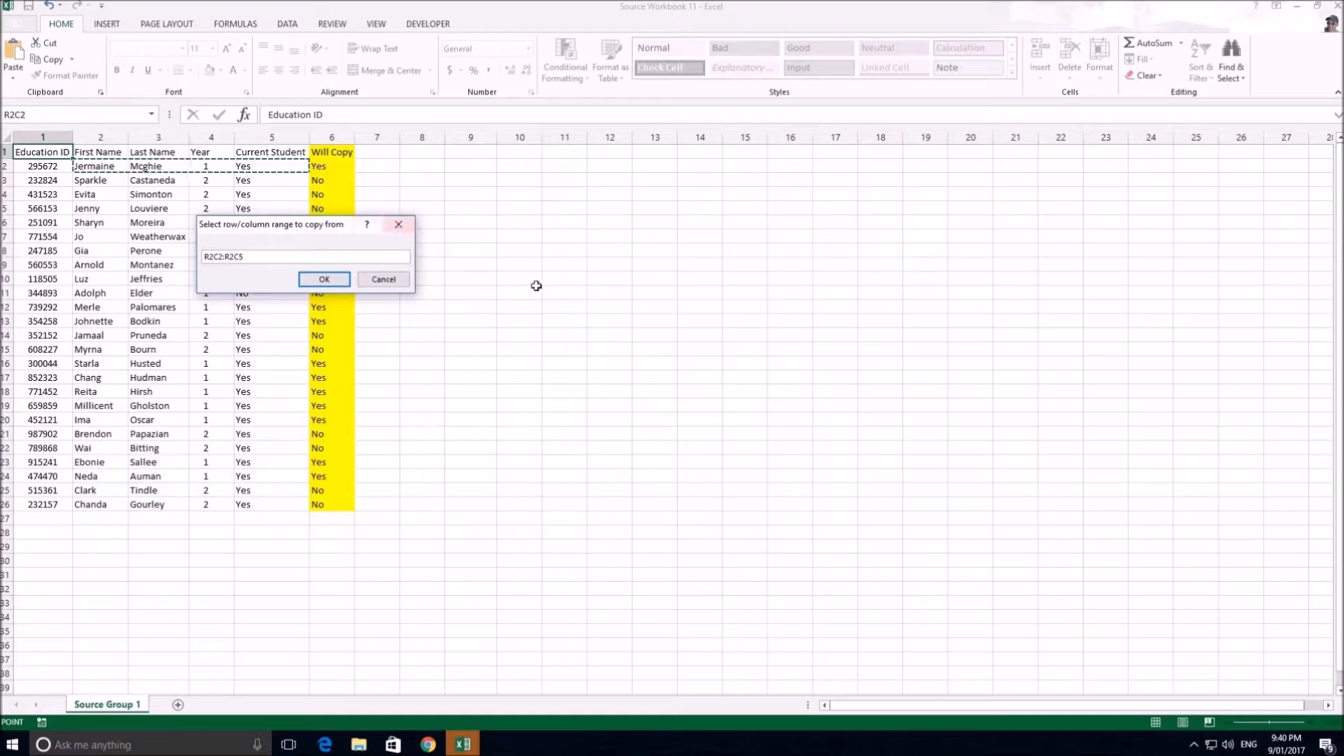
left_click(339, 286)
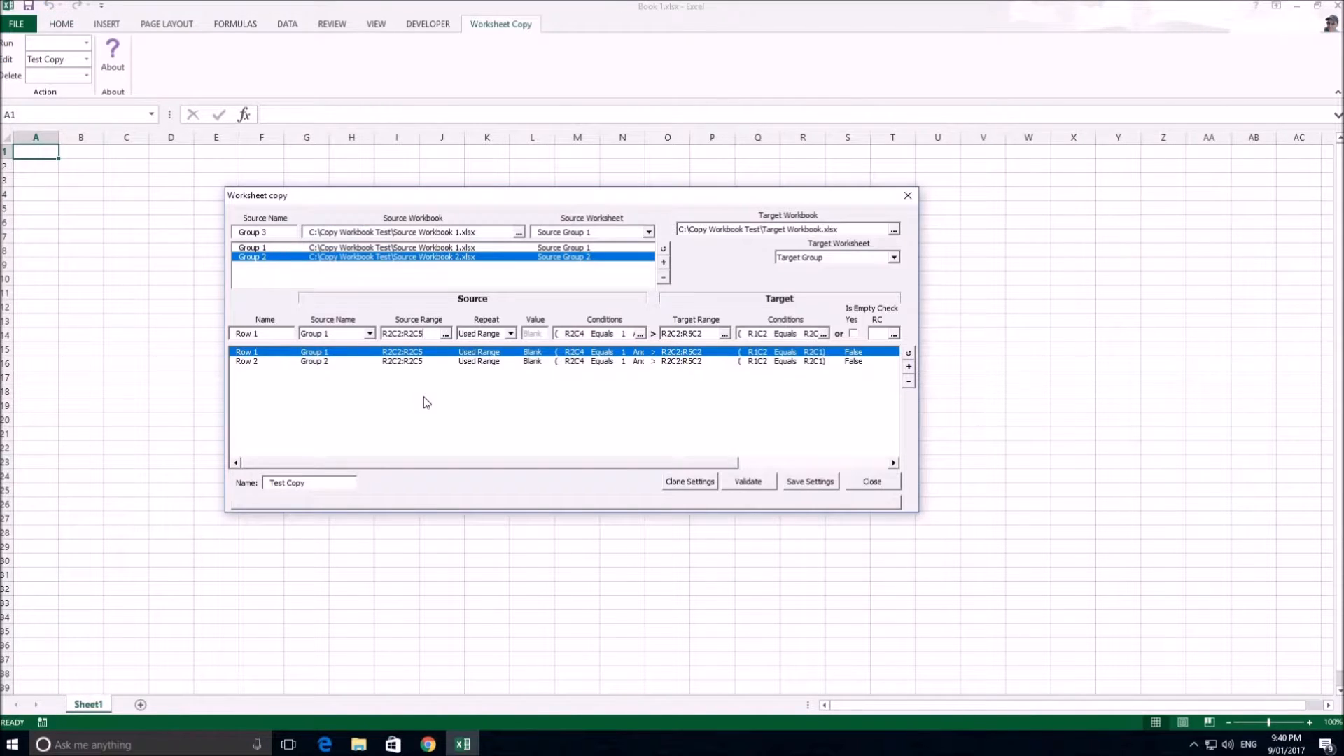
Try the Count repeat option for Row 1 with its value cleared, and return the repeat to Used Range
left_click(510, 334)
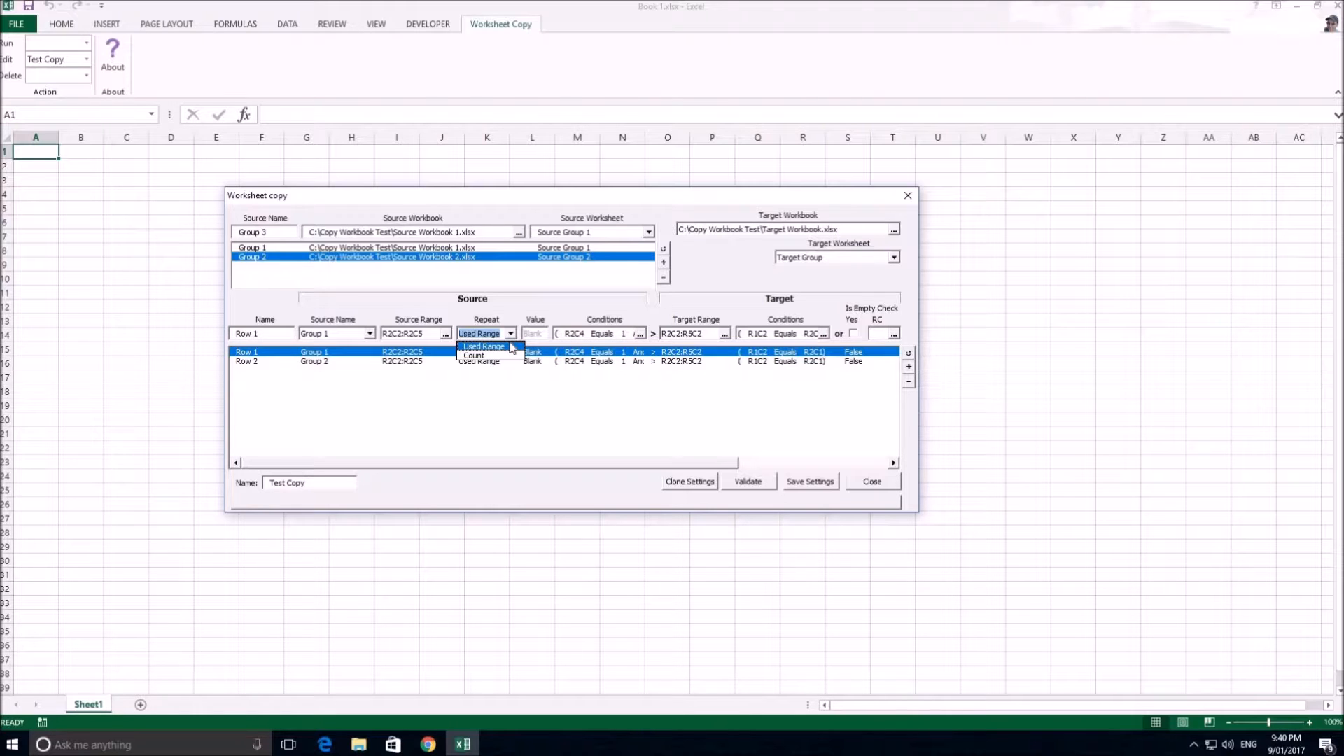
left_click(493, 356)
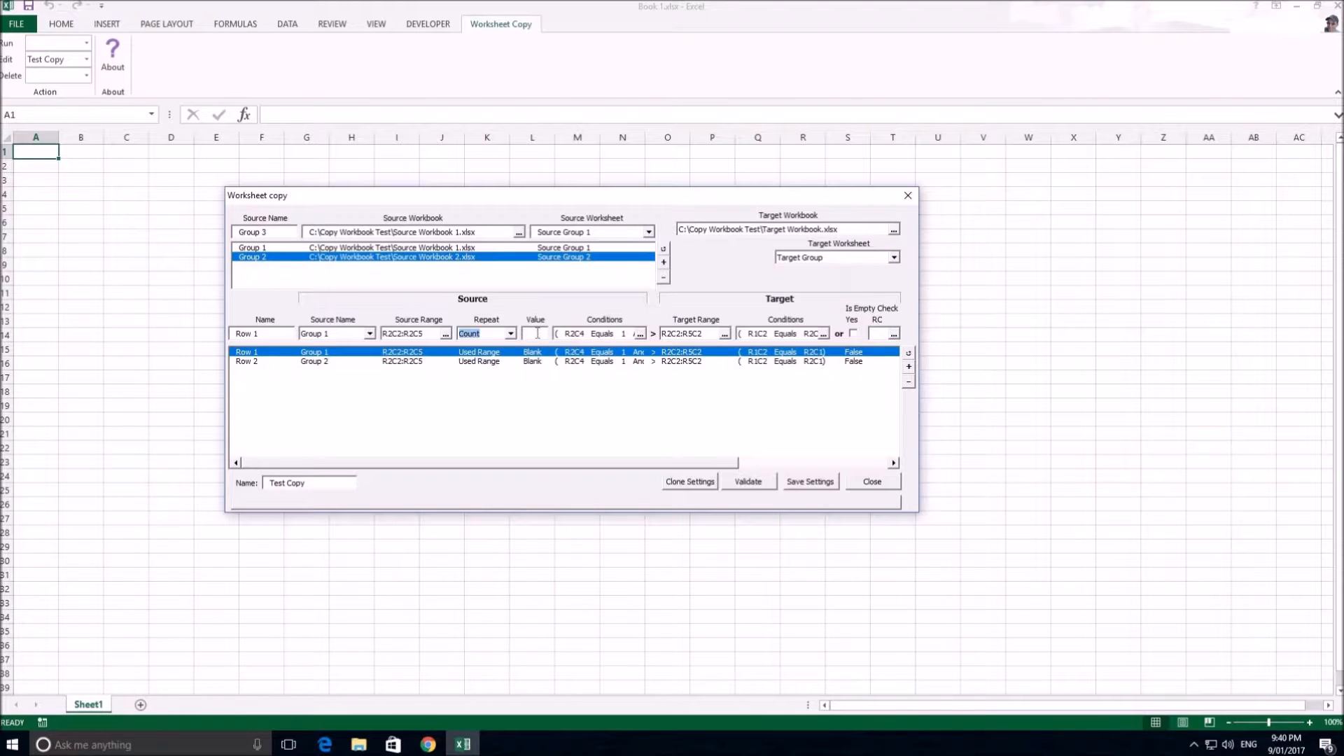
left_click(537, 334)
key("BackSpace")
key("BackSpace")
left_click(511, 334)
left_click(510, 348)
Open Row 1's source conditions, load the first condition and check its source cell R2C4 in the source worksheet
left_click(640, 334)
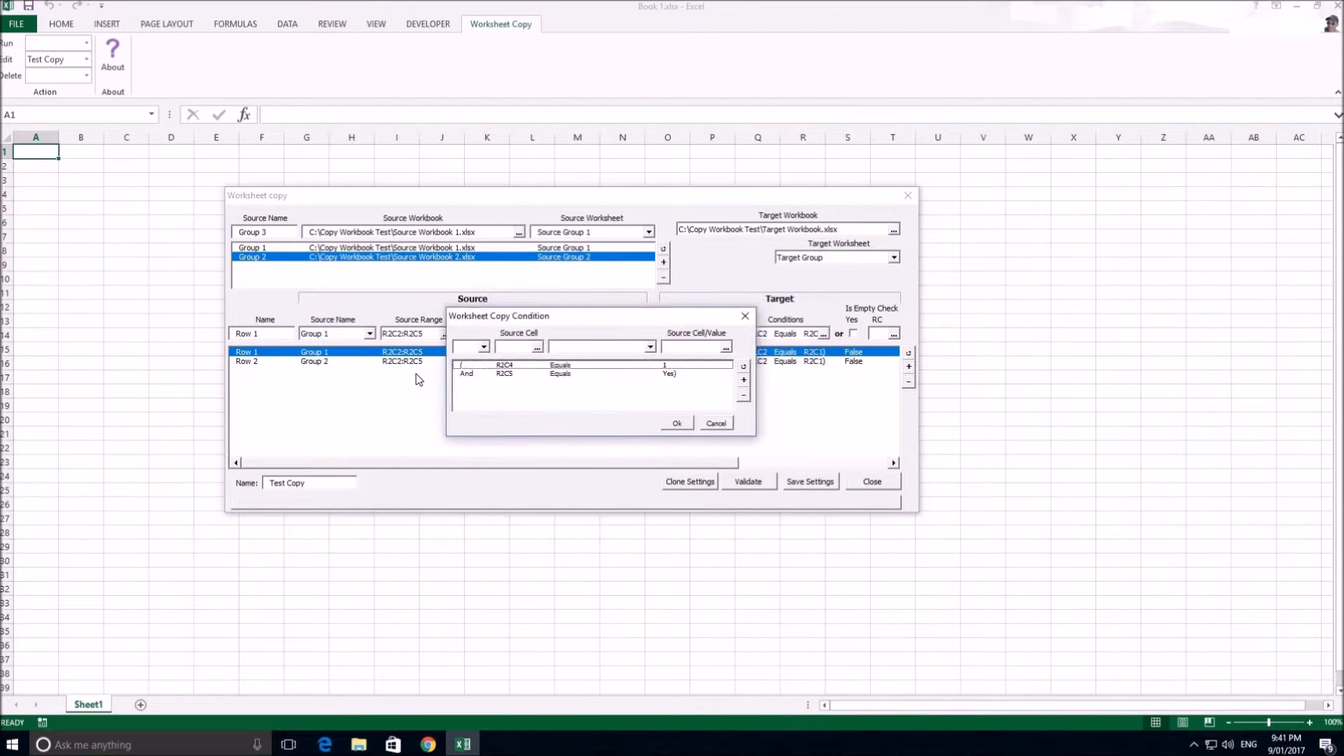
left_click(449, 371)
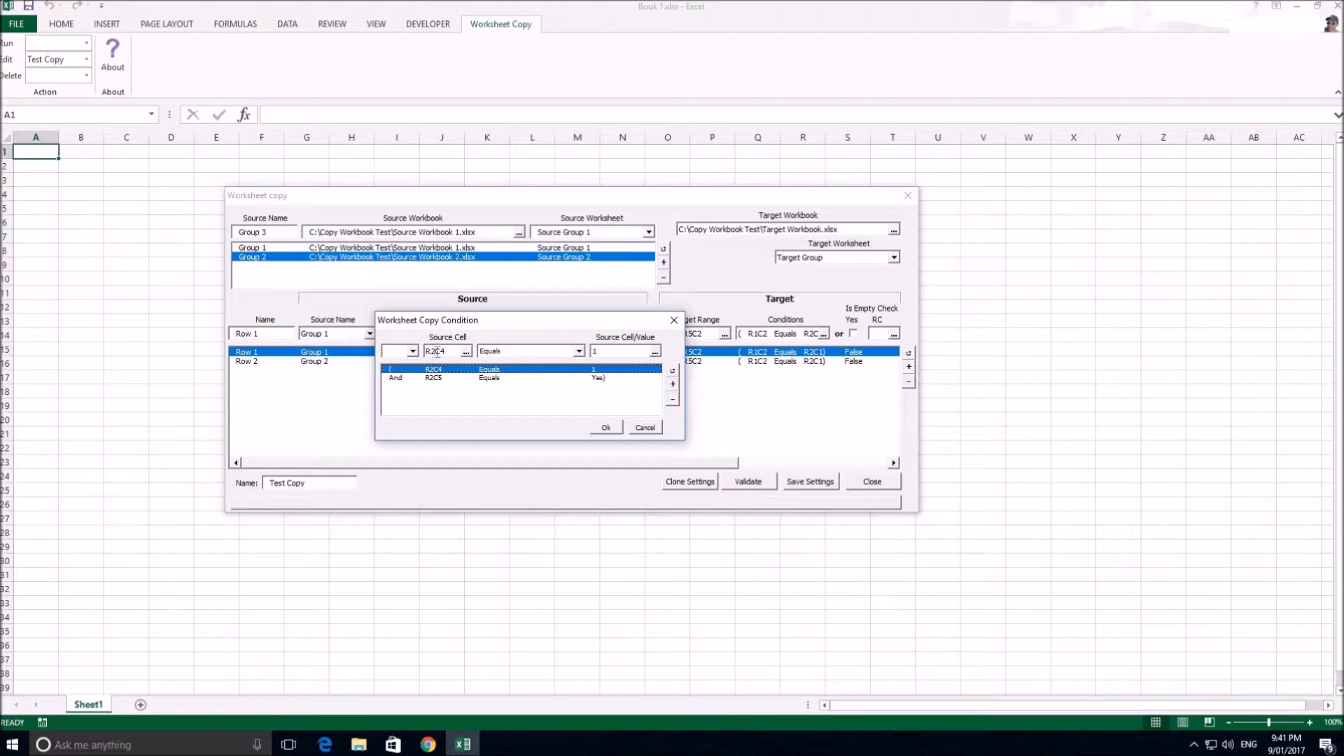
left_click(466, 354)
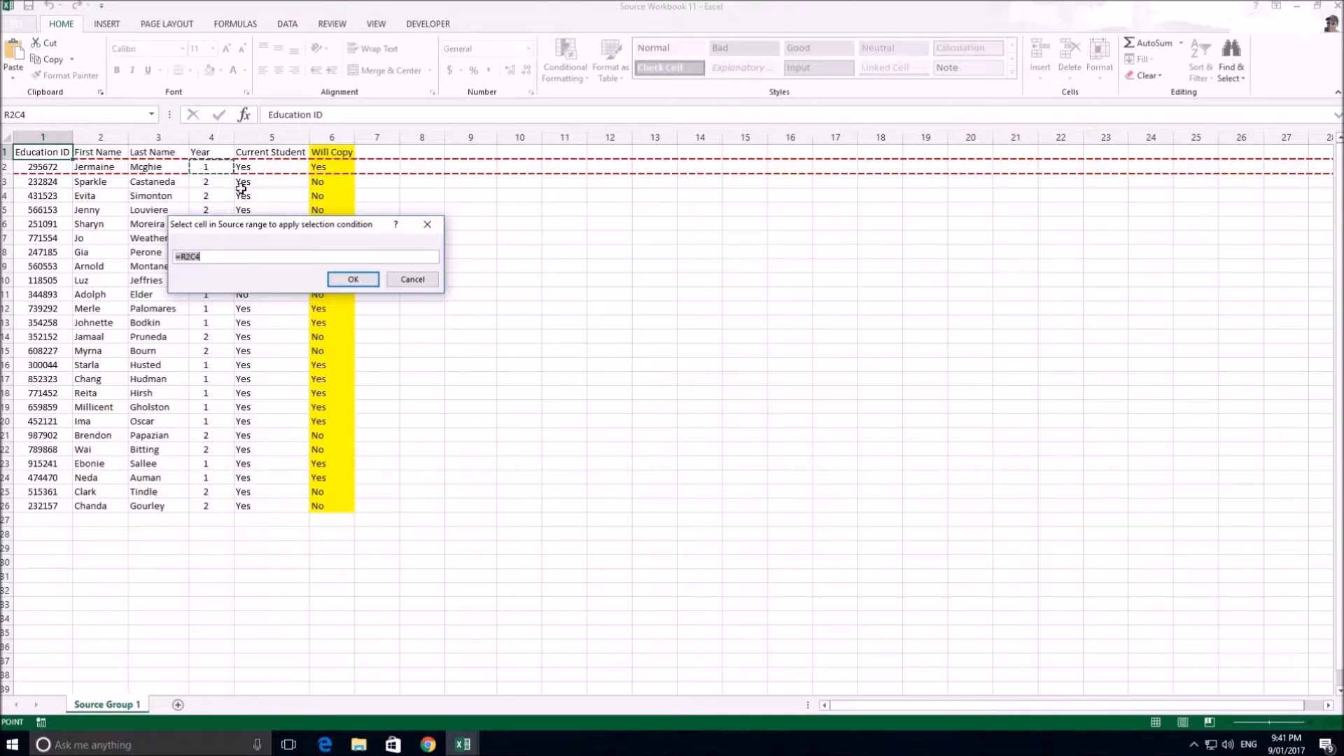
left_click(353, 279)
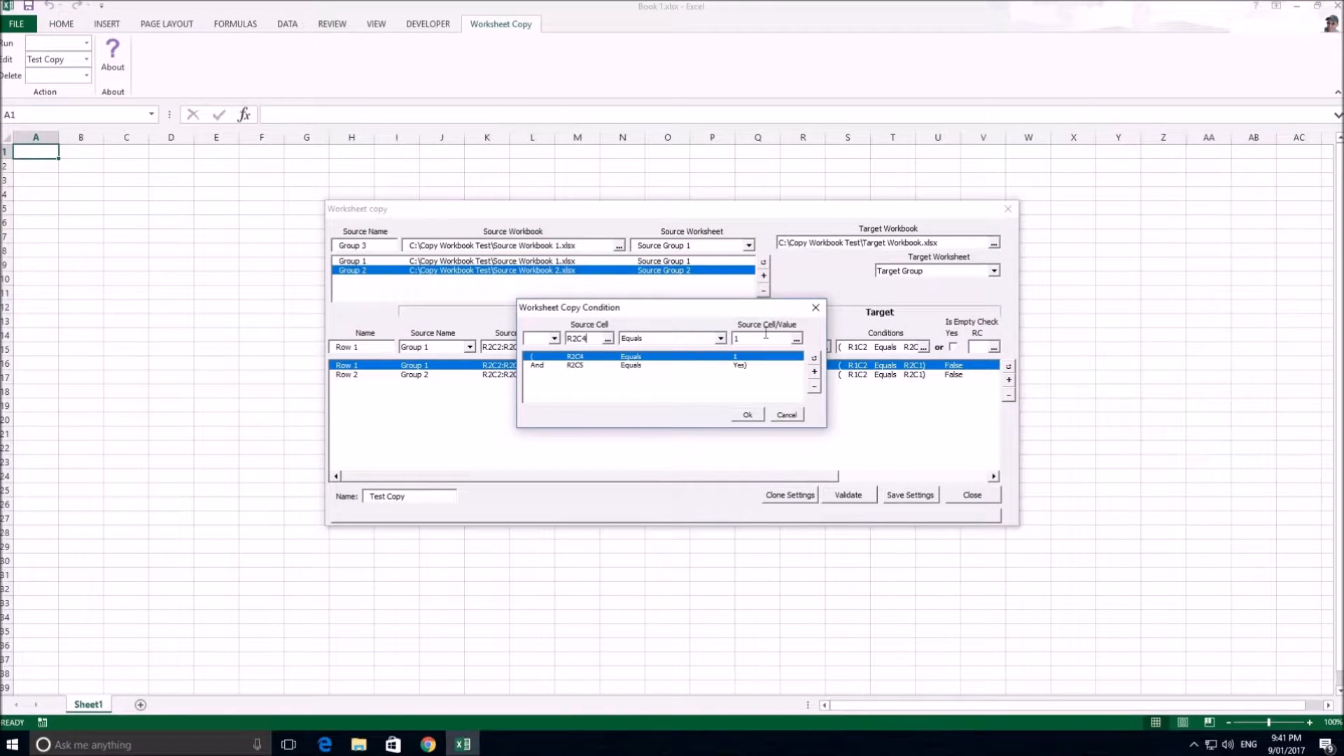
Load the second source condition, keep its And operator and check its source cell R2C5 in the source worksheet
left_click(554, 366)
left_click(554, 338)
left_click(553, 351)
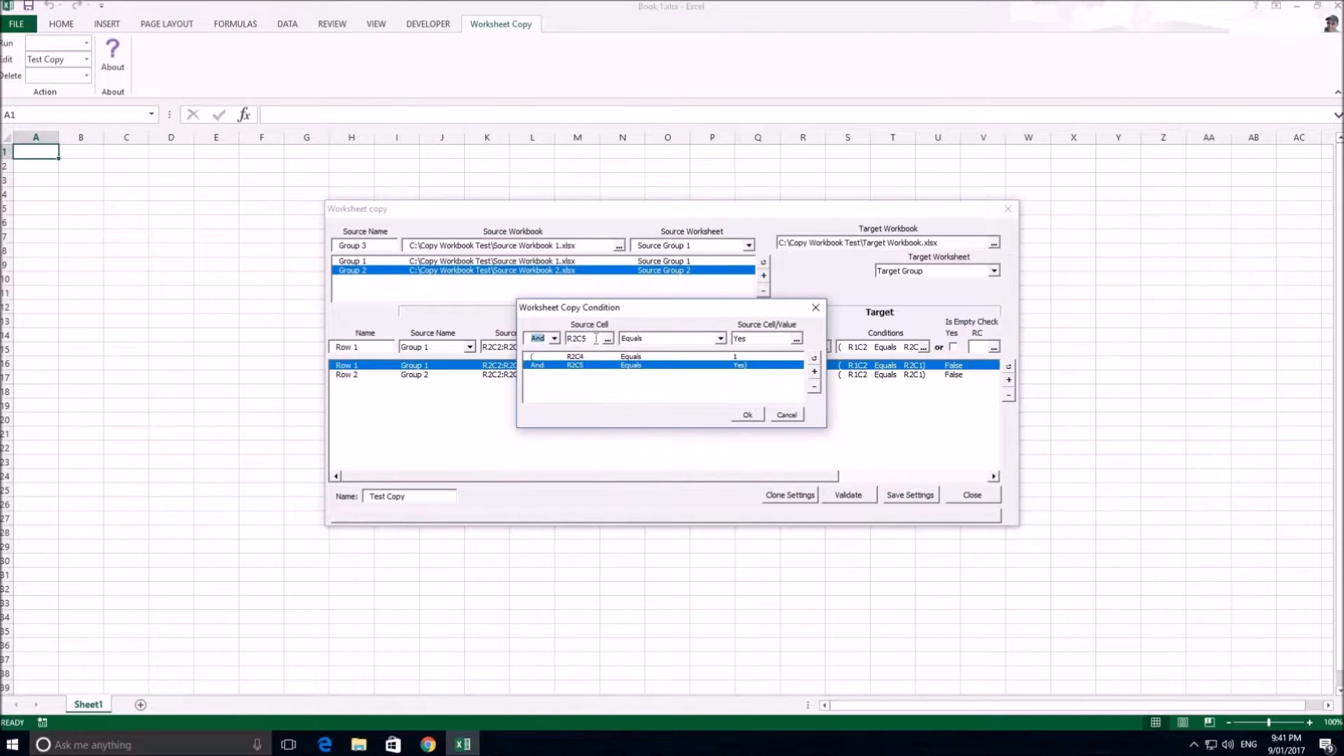
left_click(608, 339)
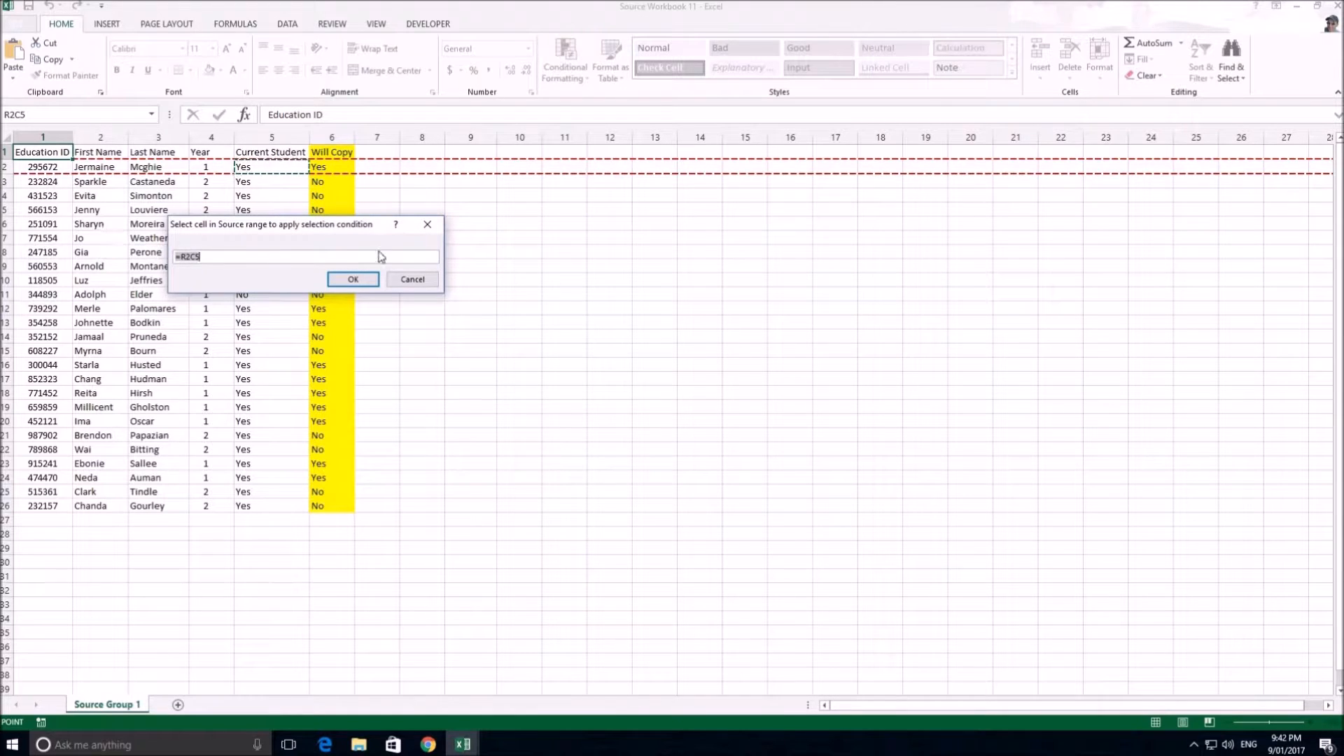
left_click(352, 279)
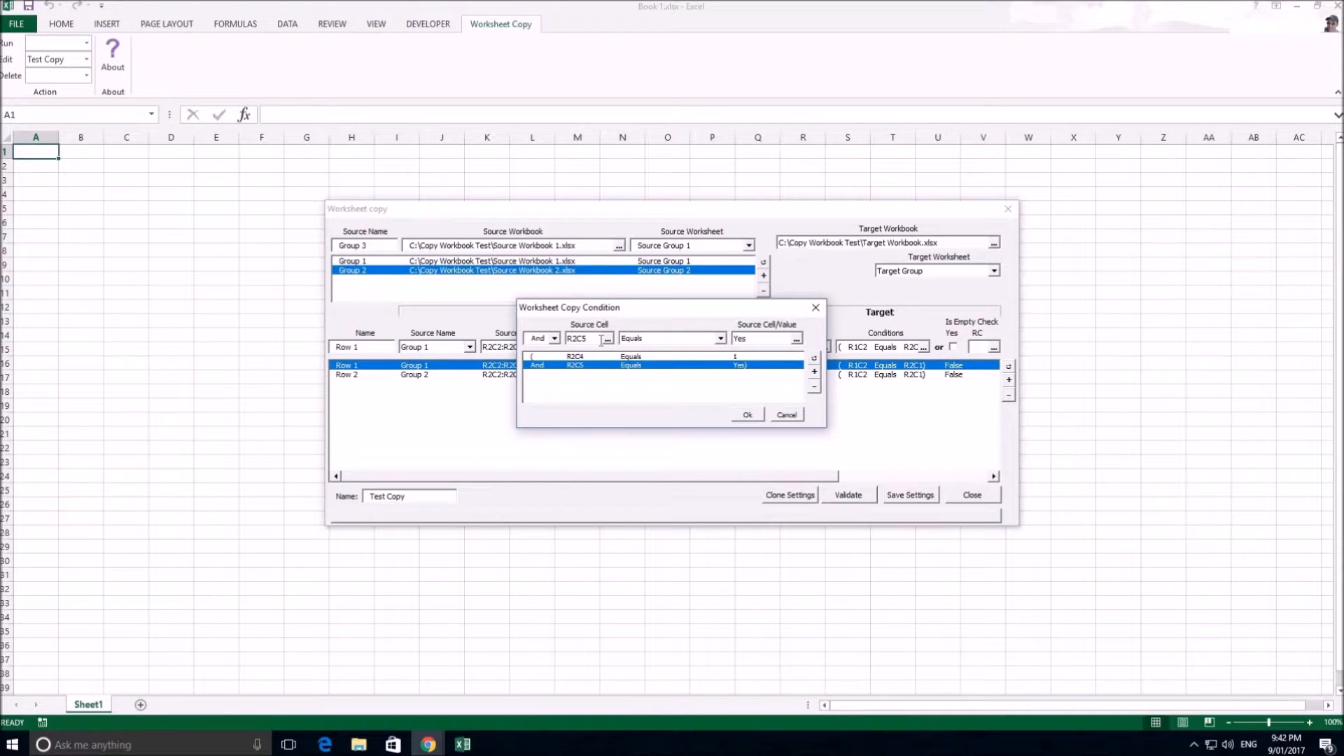
Browse the comparison operators available for the R2C5 condition, from Equals to Does Not Contain
left_click(721, 339)
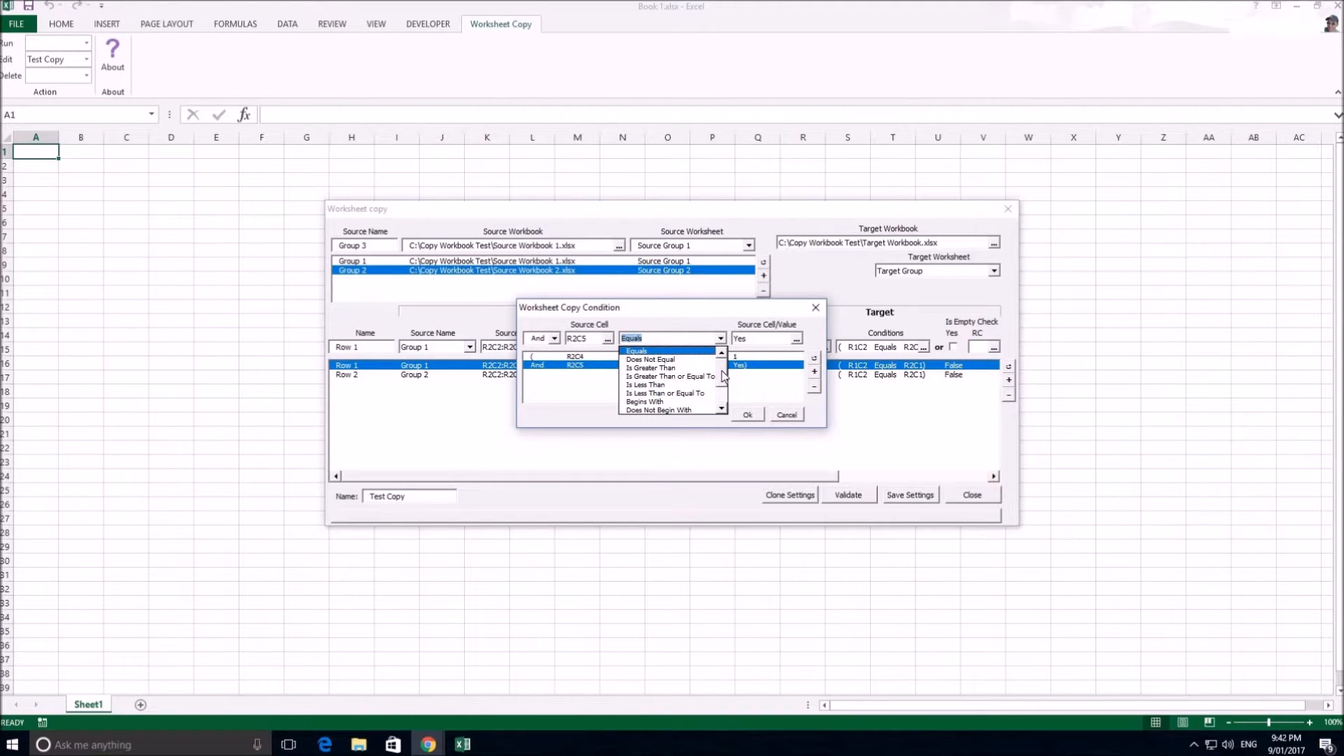
left_click_drag(722, 382, 716, 407)
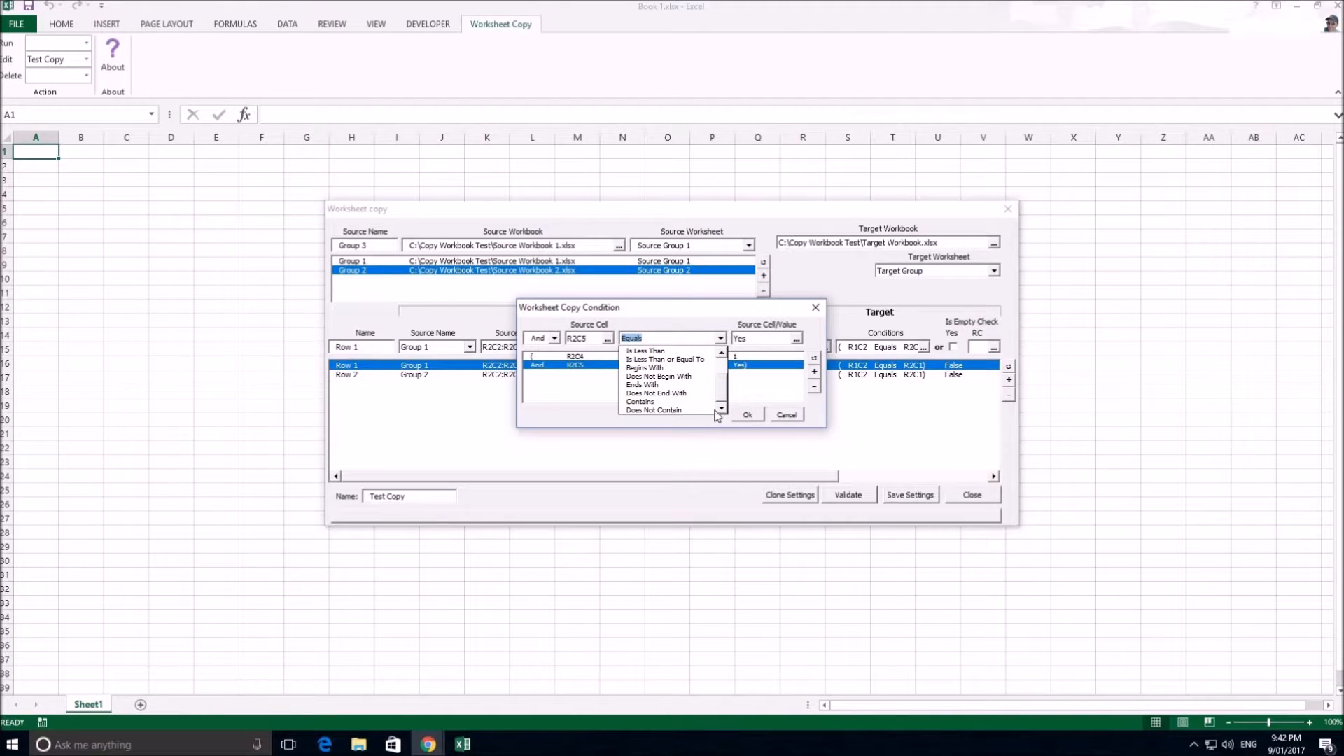
left_click(723, 371)
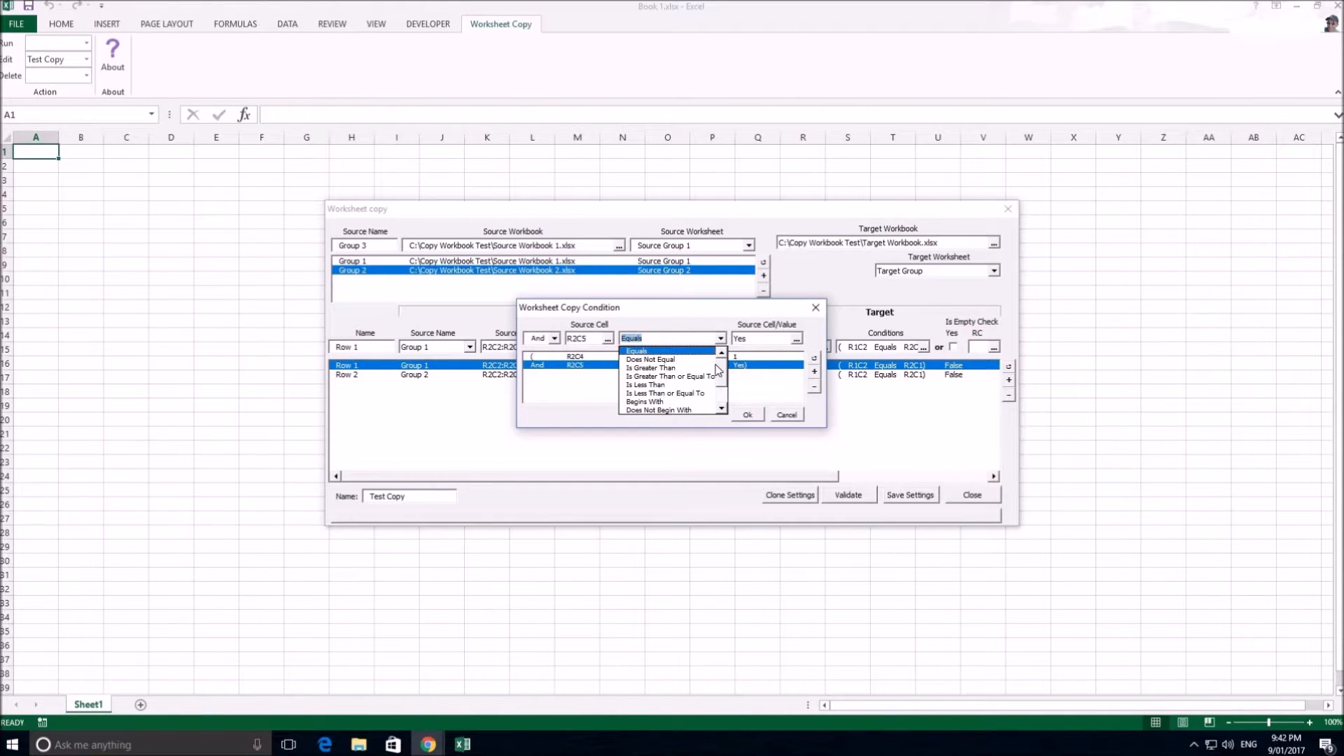
left_click(722, 401)
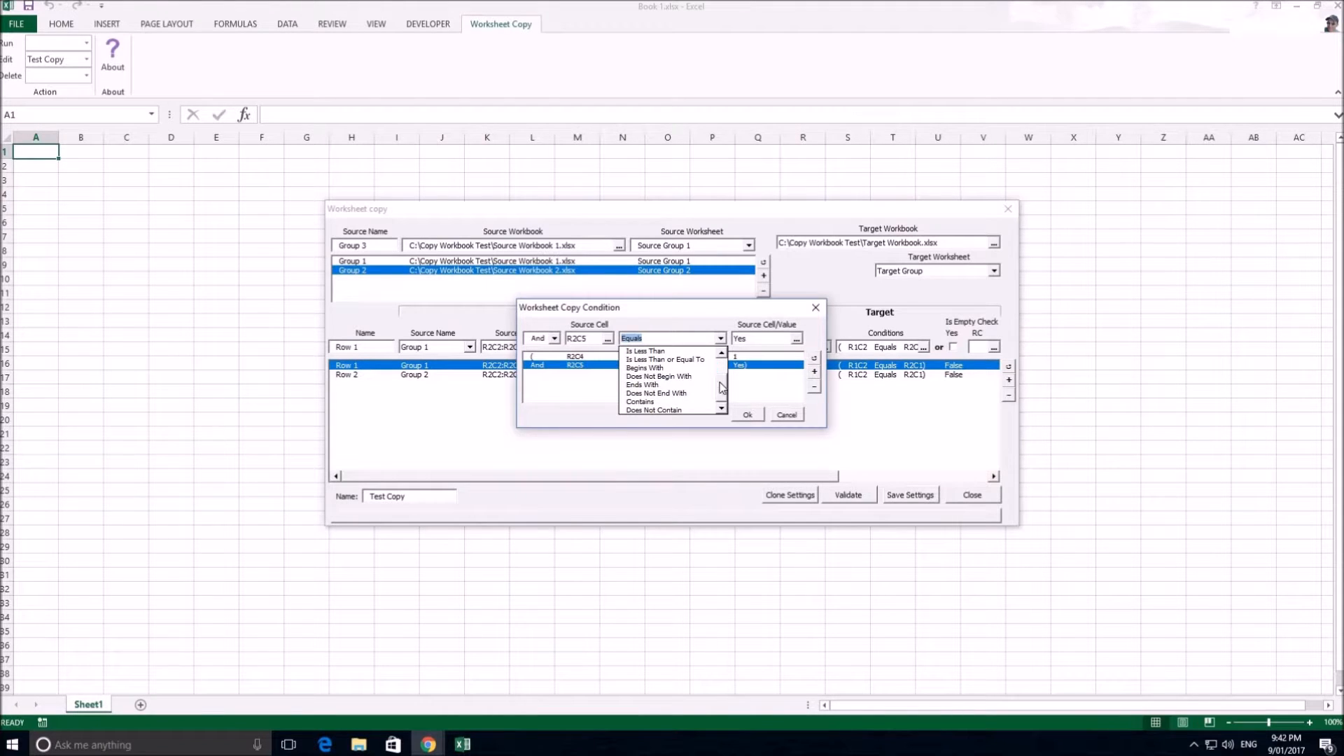
left_click_drag(721, 382, 723, 352)
Check the comparison cell/value selection and both source conditions, and leave the condition editor without applying changes
left_click(796, 342)
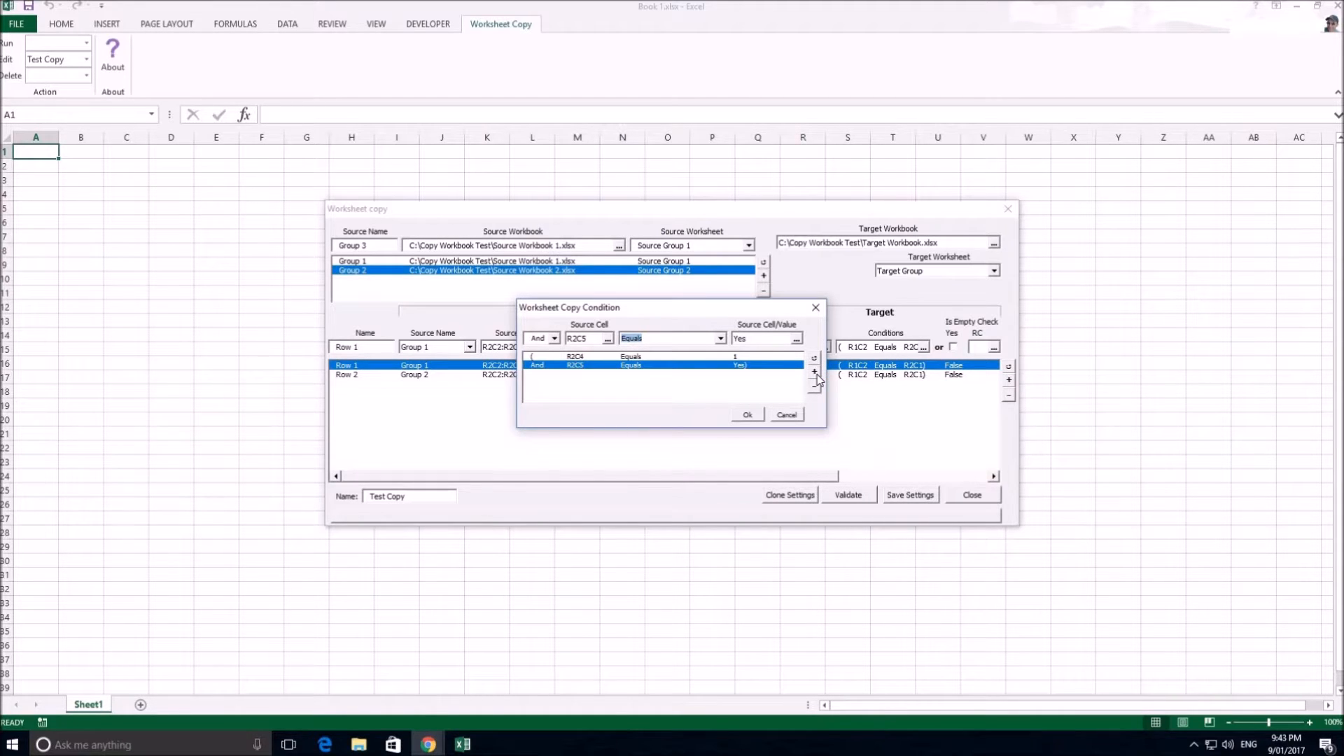
left_click(755, 357)
left_click(740, 366)
left_click(787, 416)
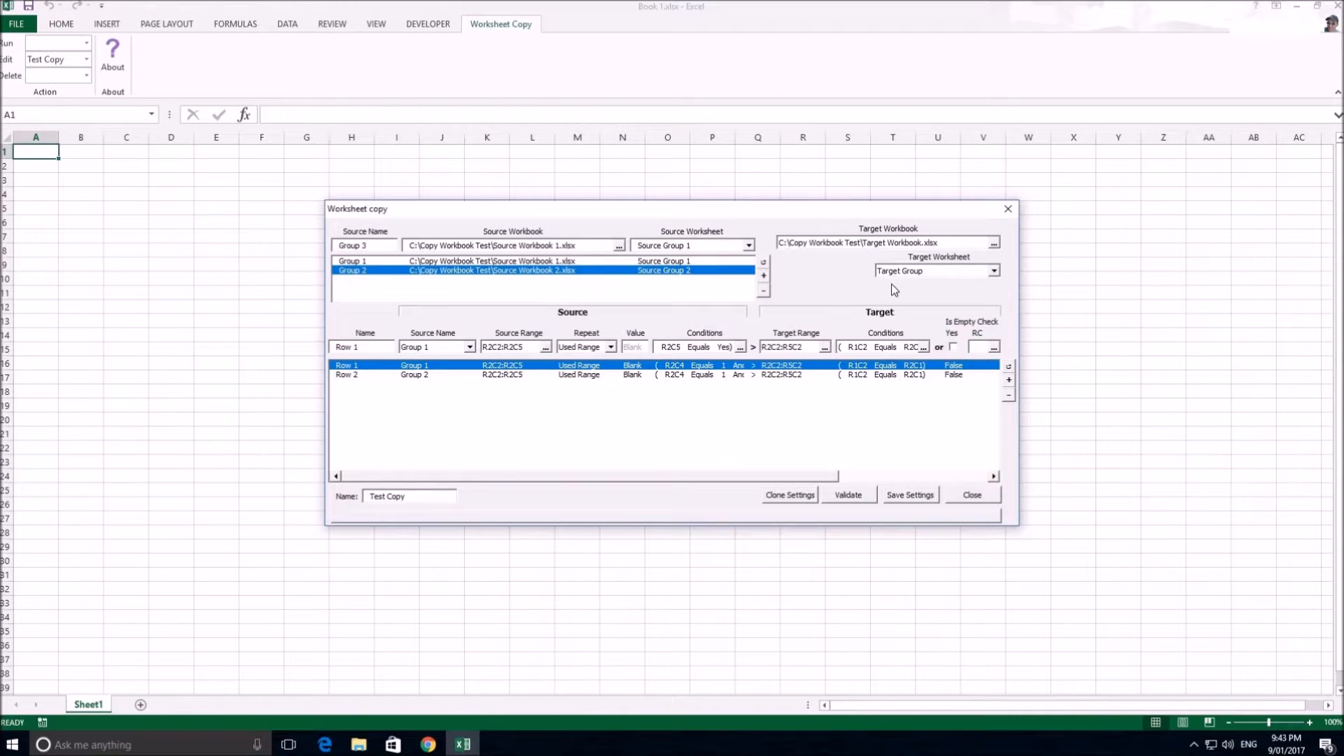
Open Row 1's target range for selection and try the non-adjacent cells R2C2,R4C2,R8C2,R10C2
left_click(824, 347)
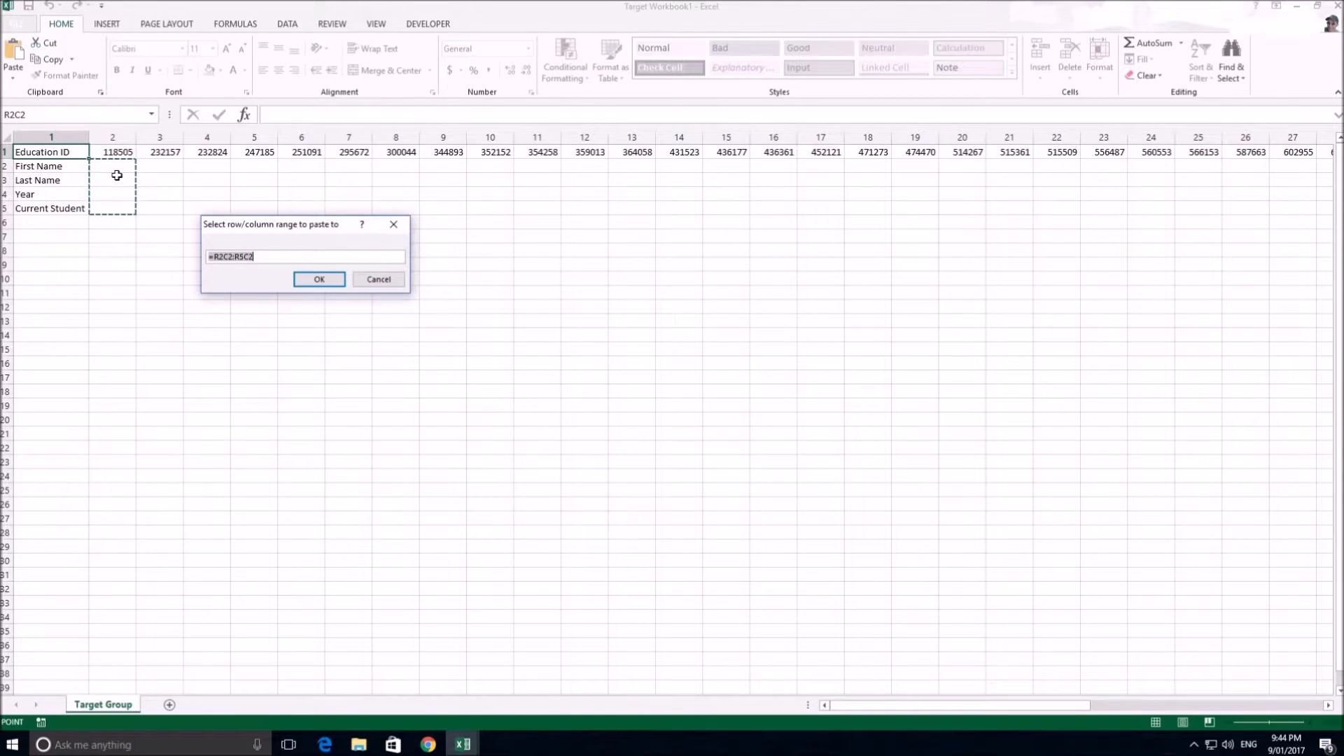
left_click(121, 170)
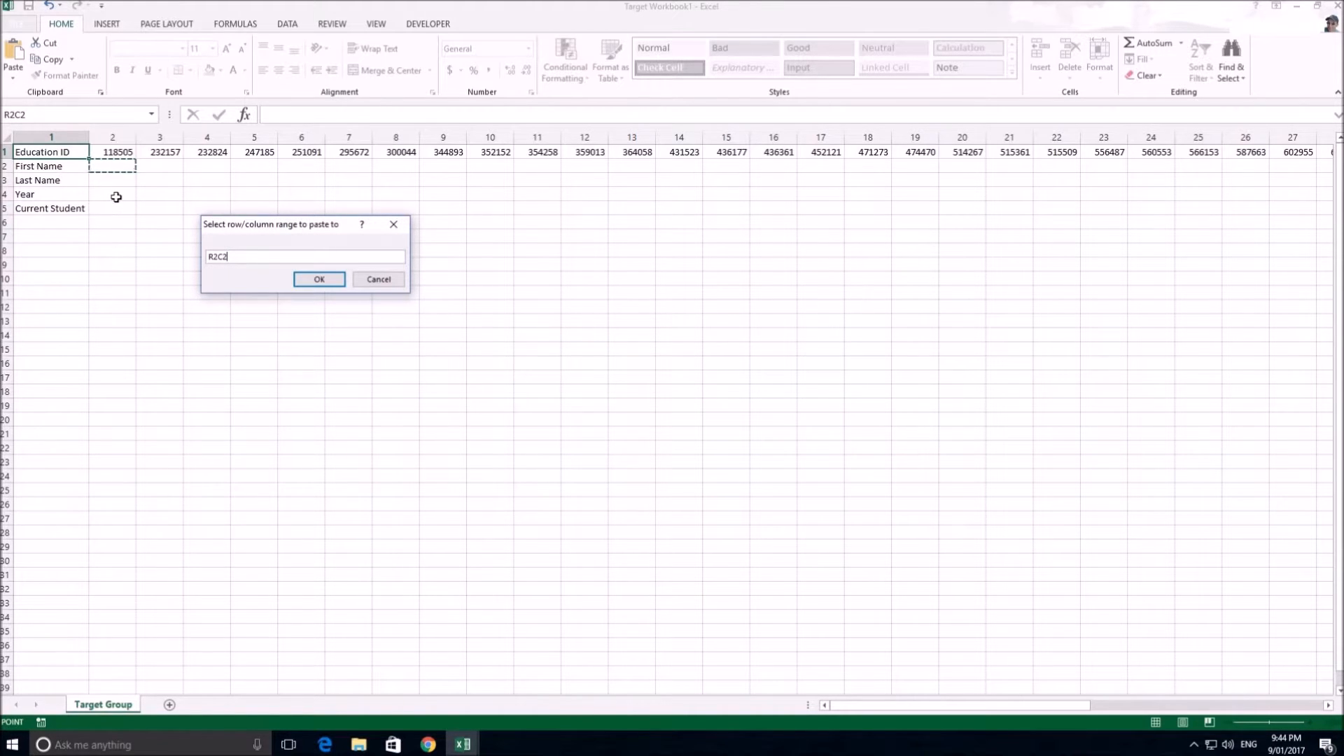
left_click(117, 195, "ctrl")
left_click(117, 247, "ctrl")
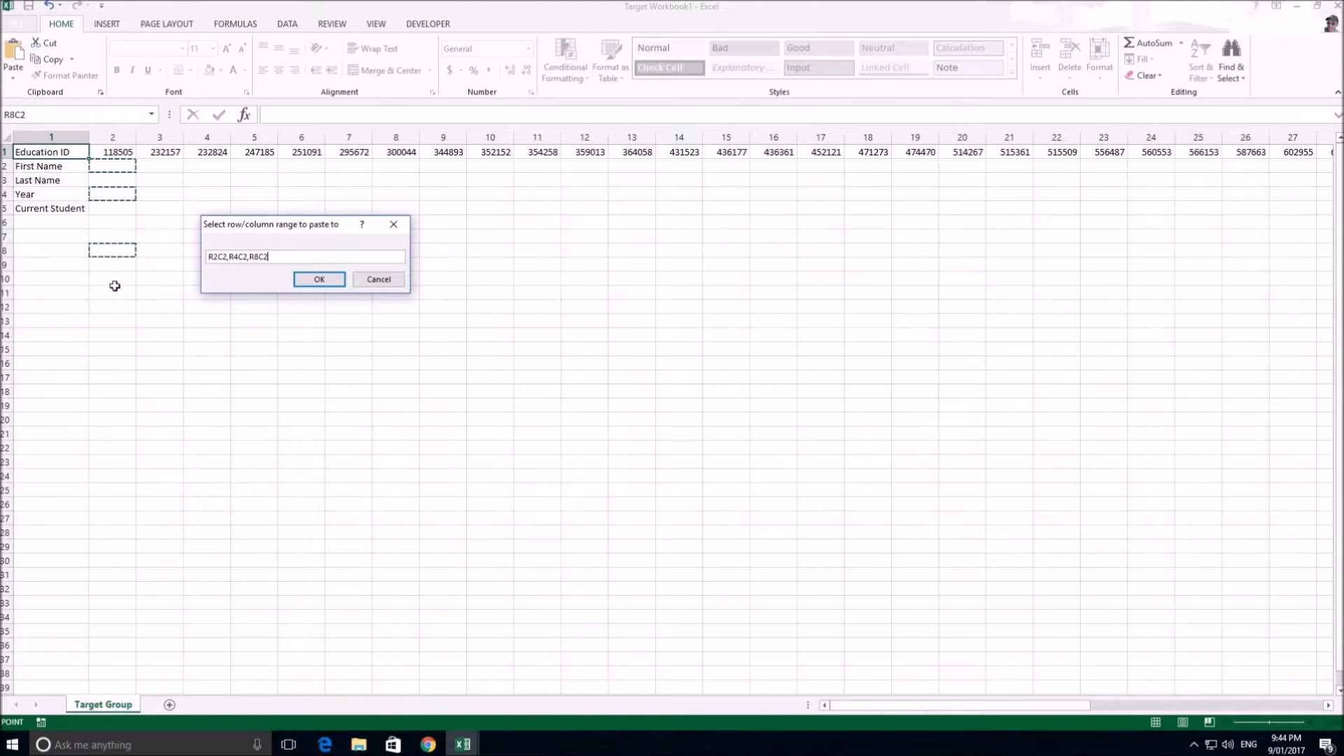
left_click(115, 281, "ctrl")
Try the target cells in a different order as R10C2,R2C2,R5C2,R8C2, reselect R2C2:R5C2 and cancel the range selection
key("ctrl+a")
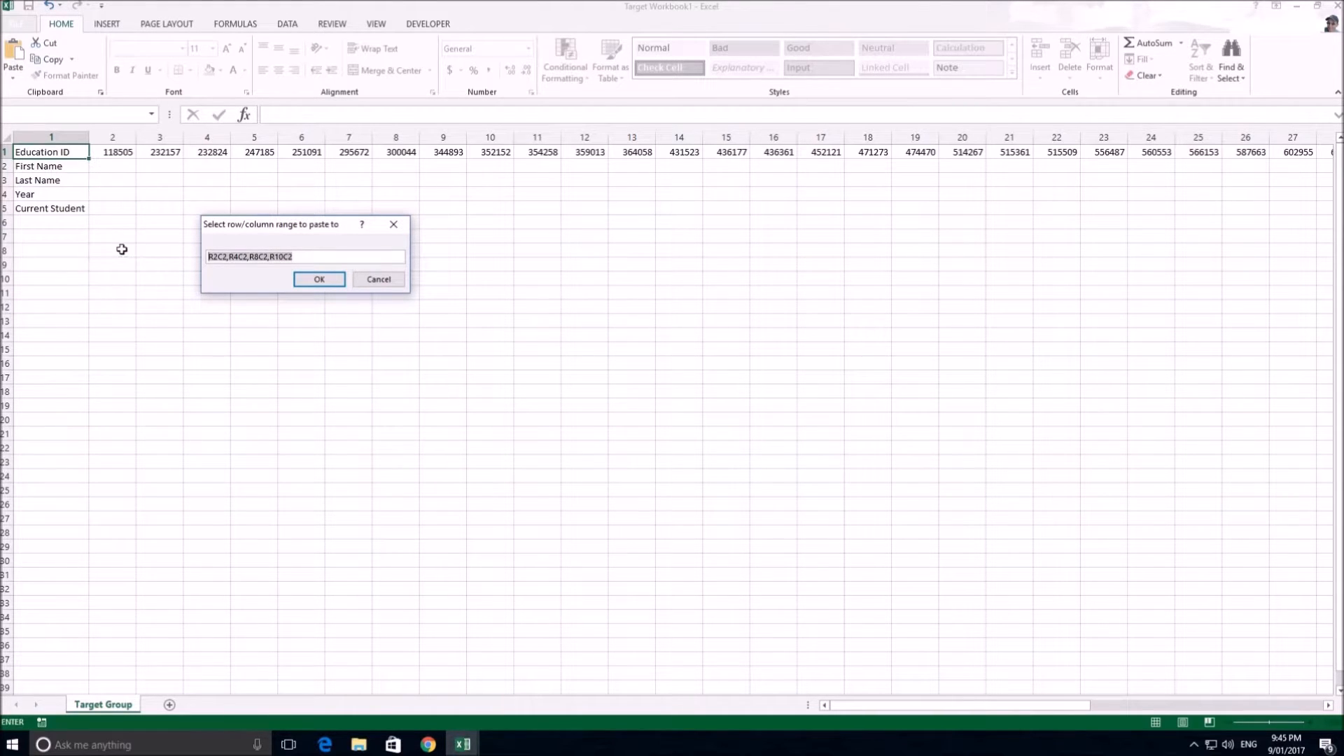
key("BackSpace")
left_click(113, 280)
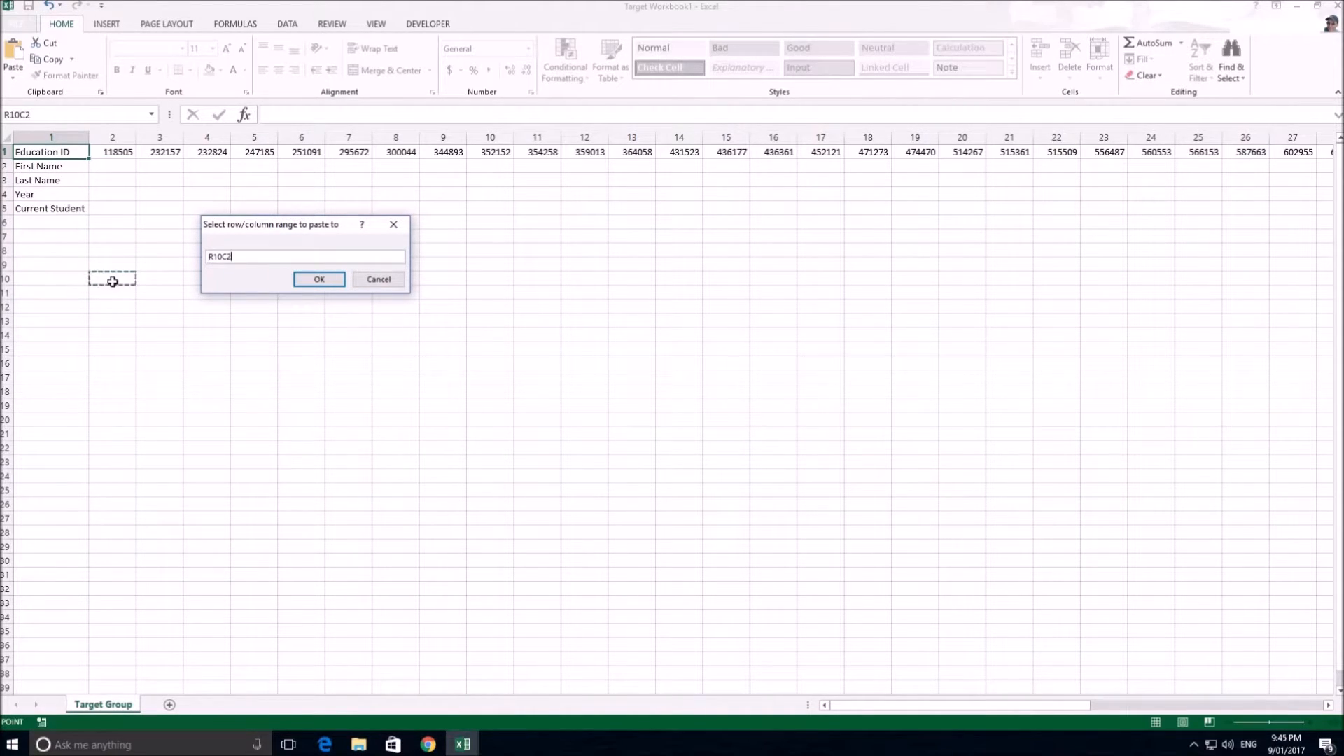
left_click(124, 165, "ctrl")
left_click(126, 210, "ctrl")
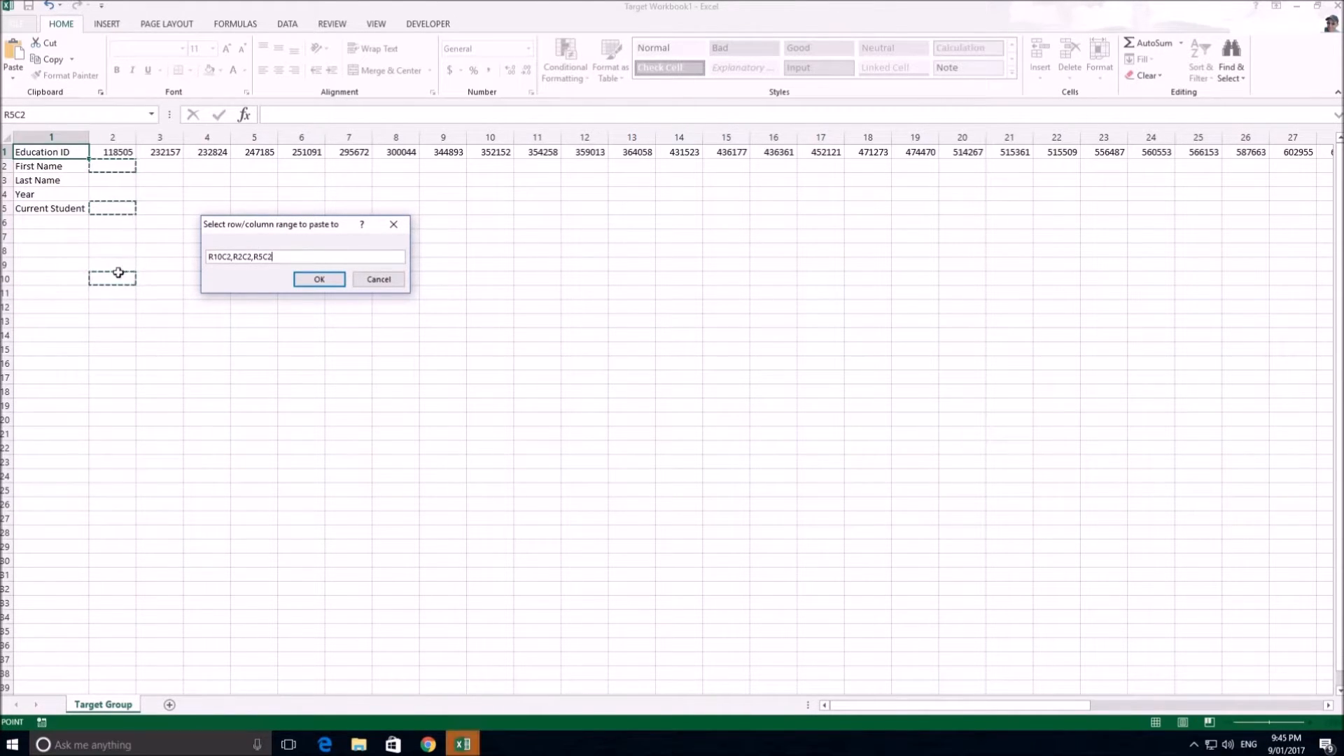
left_click(122, 250, "ctrl")
left_click_drag(121, 168, 132, 207)
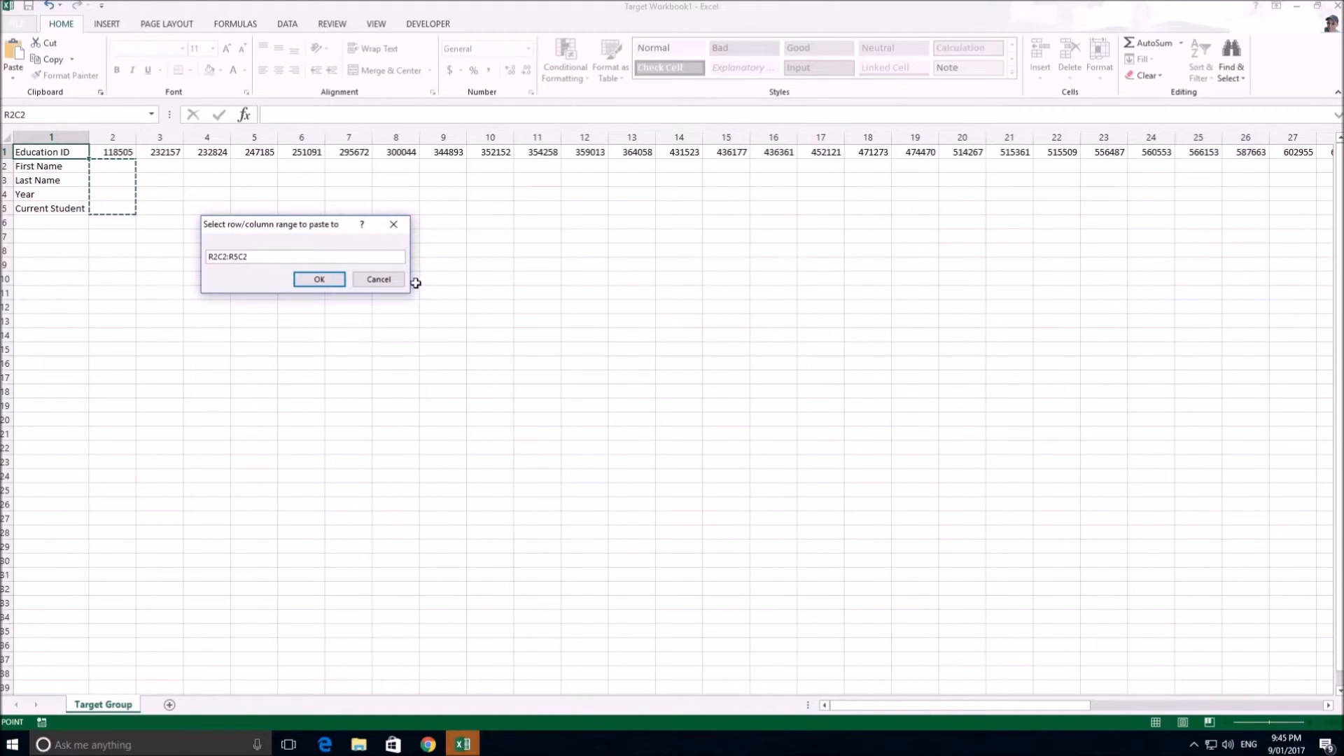
left_click(383, 281)
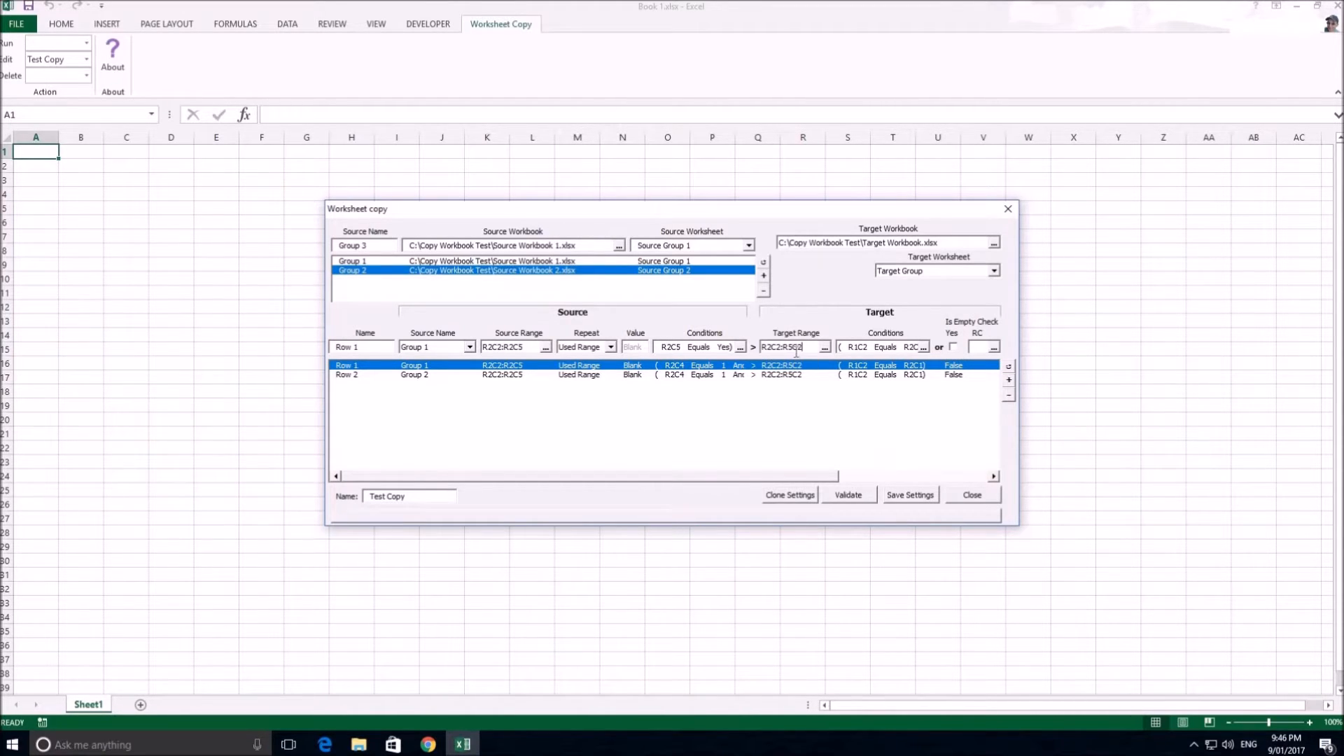
Load Row 1's target condition and examine its source match cell R2C1 in the source worksheet, cancelling the selection
left_click(953, 348)
left_click(923, 347)
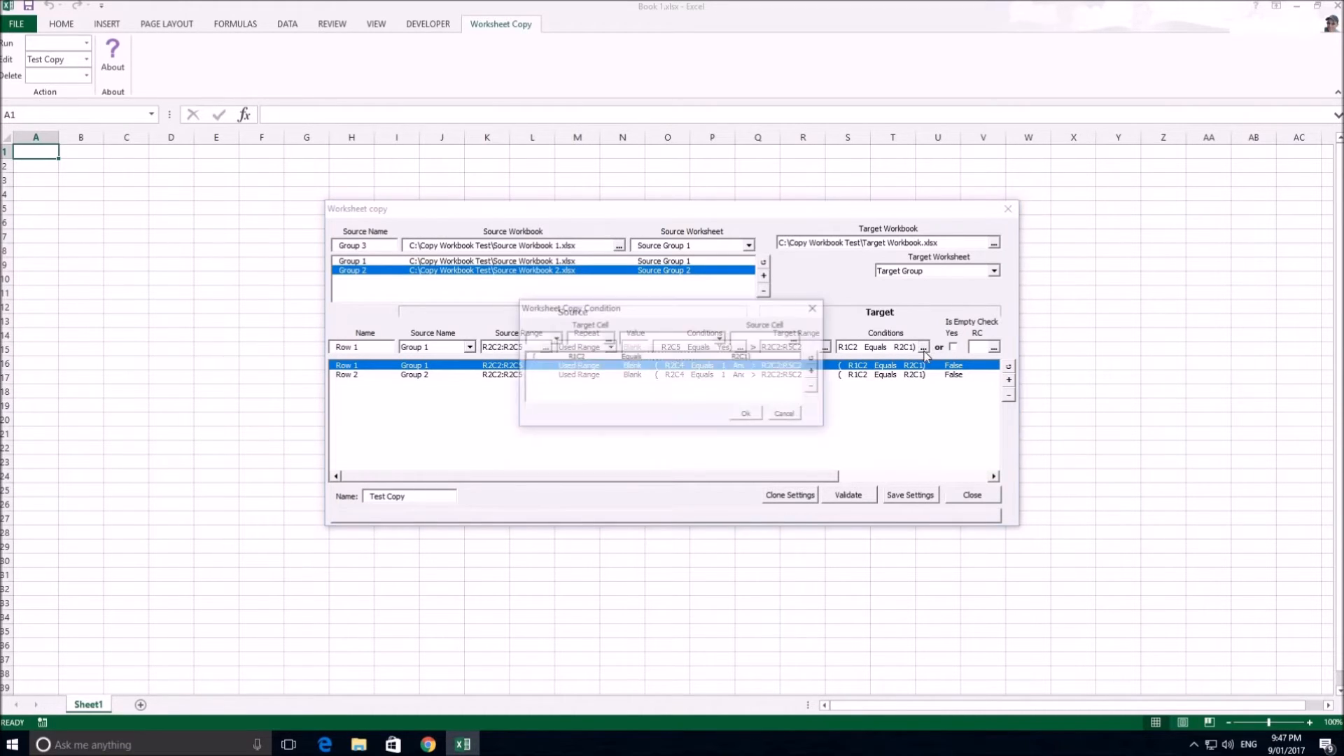
left_click(614, 358)
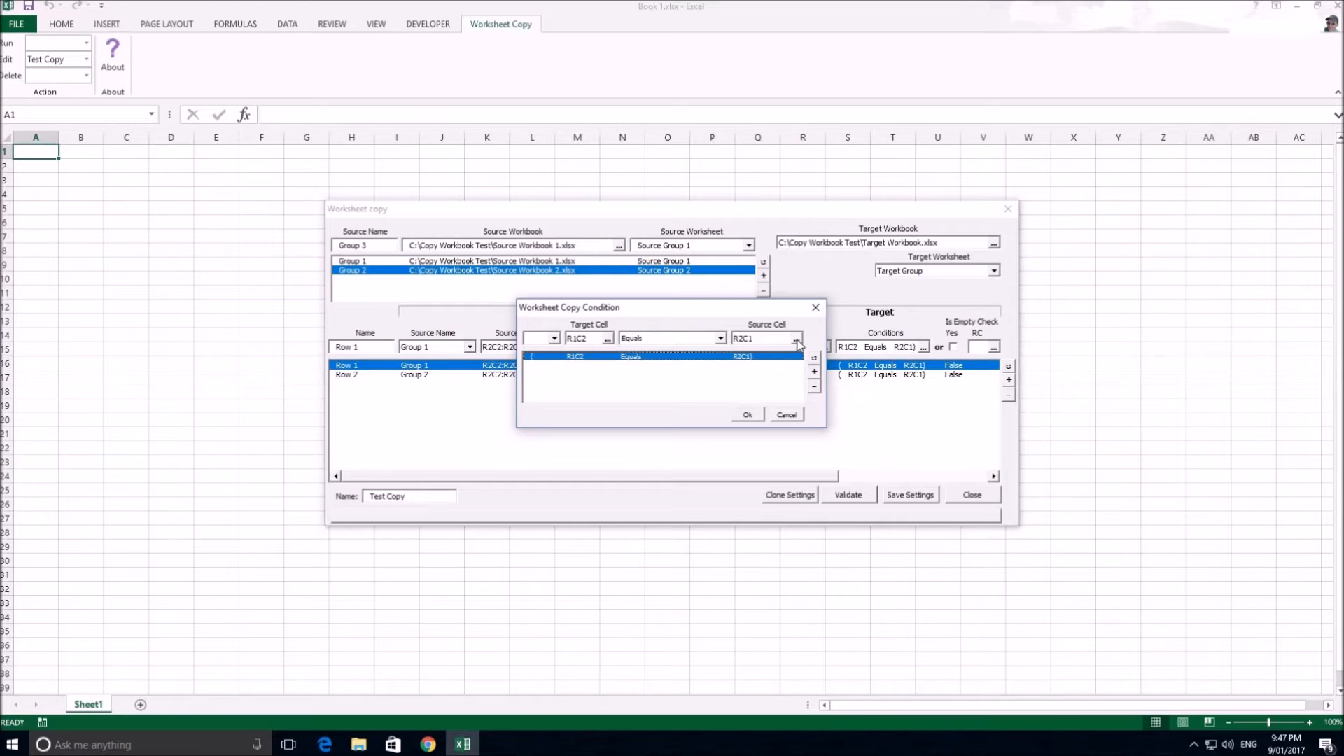
left_click(797, 343)
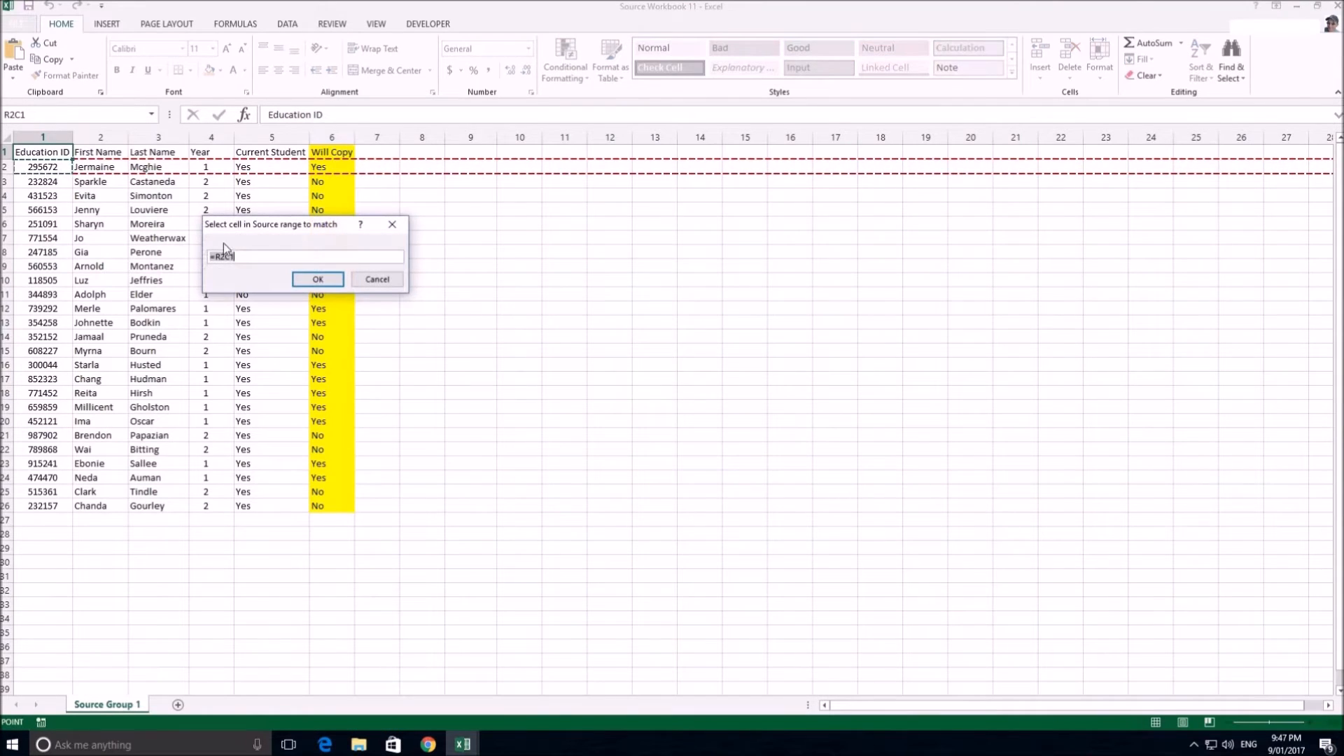
left_click_drag(298, 152, 210, 164)
left_click(45, 166)
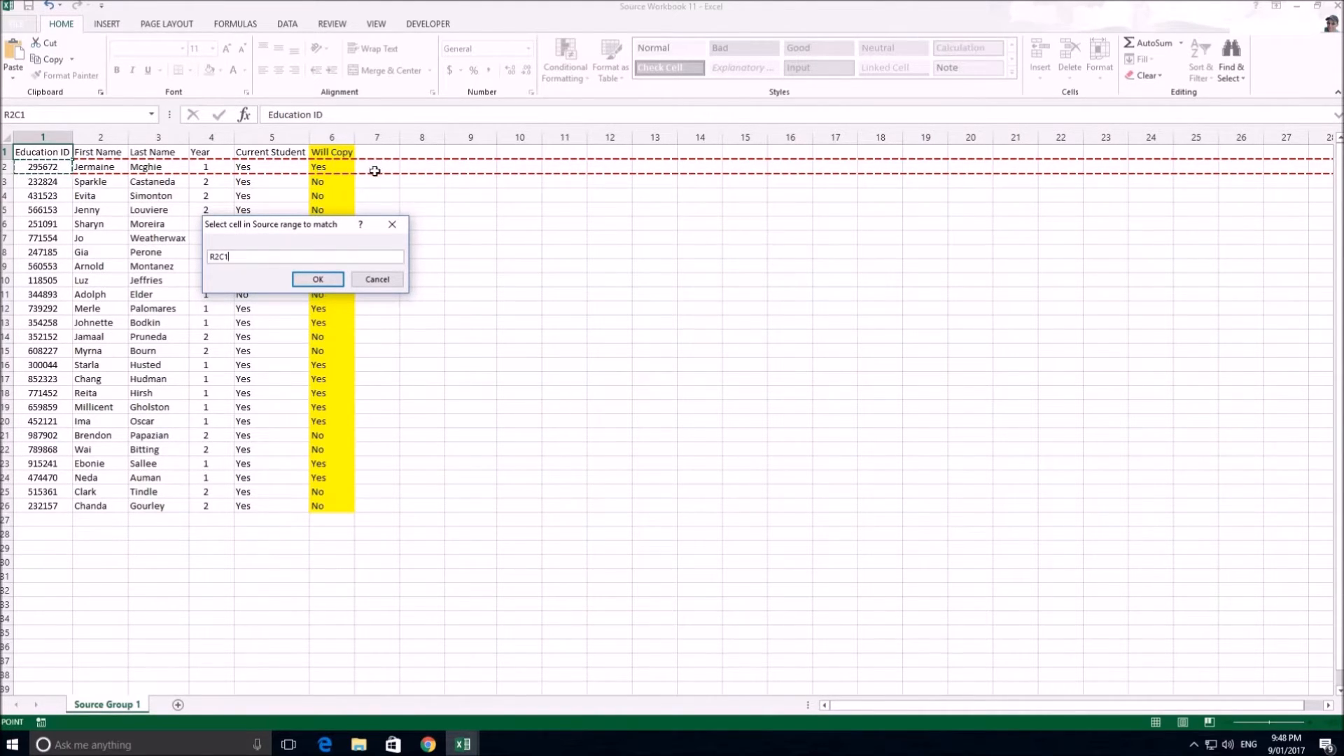
left_click(377, 278)
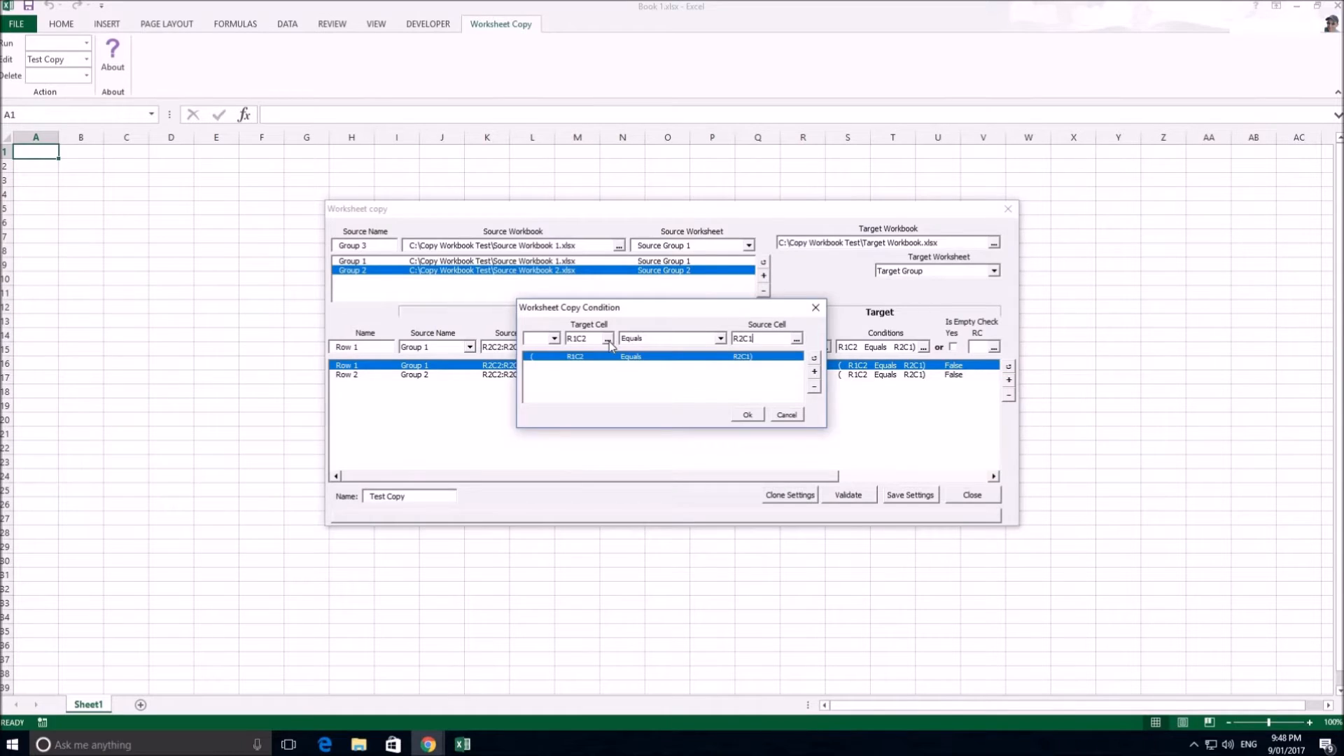
Try R2C11:R5C11 as the target condition's cell, and cancel both the selection and the condition editor
left_click(607, 339)
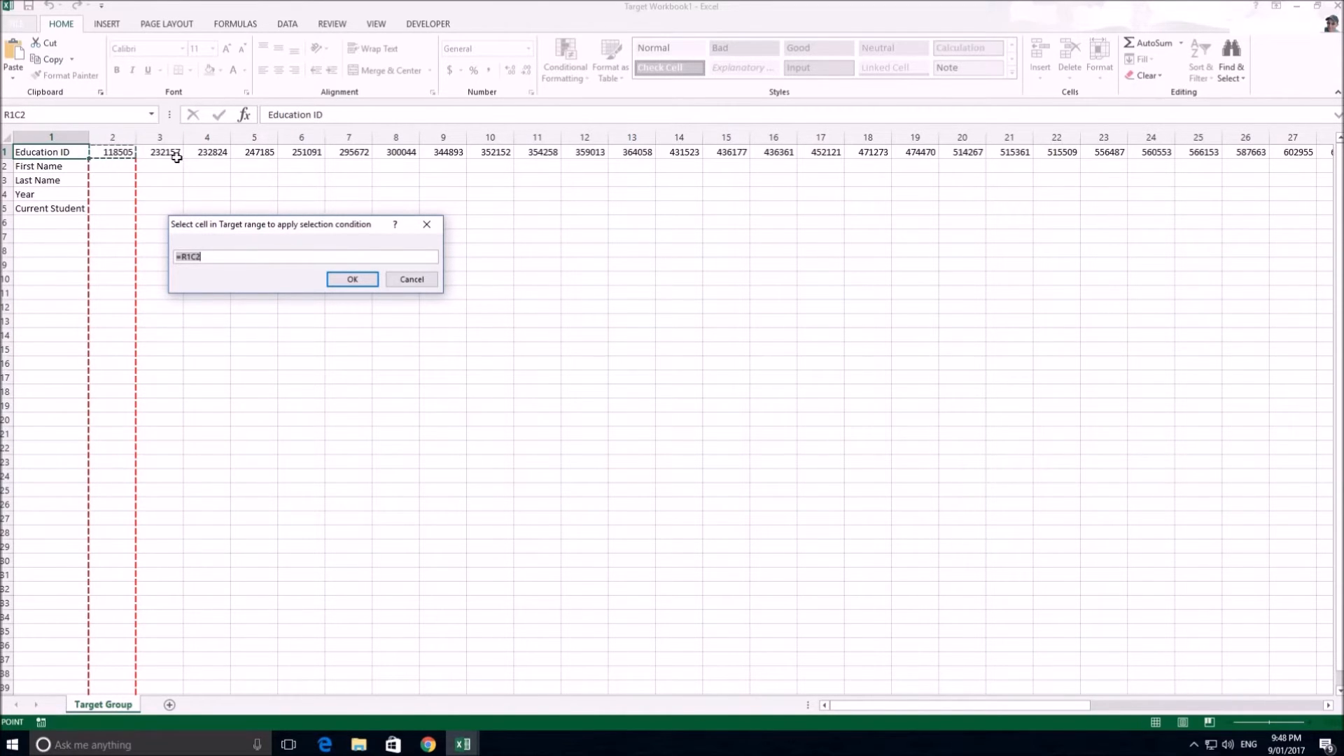
left_click_drag(542, 166, 534, 208)
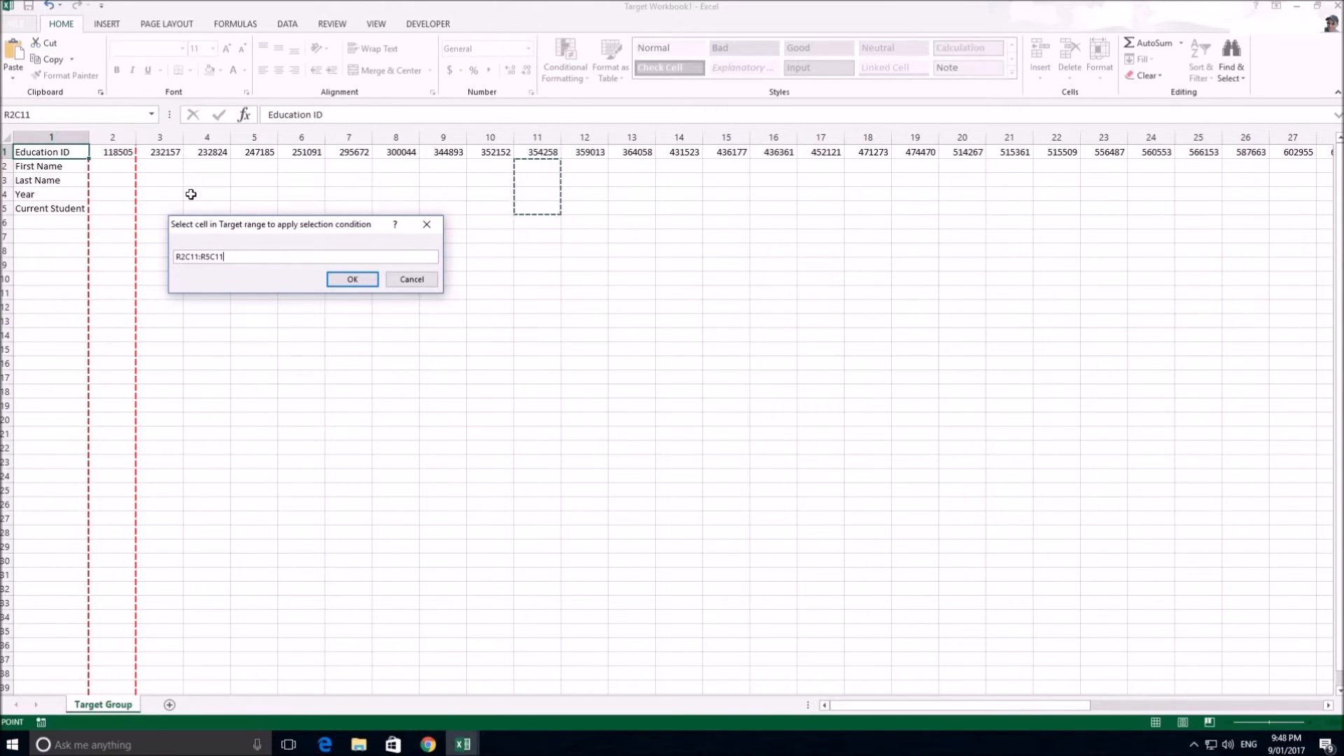
left_click(419, 281)
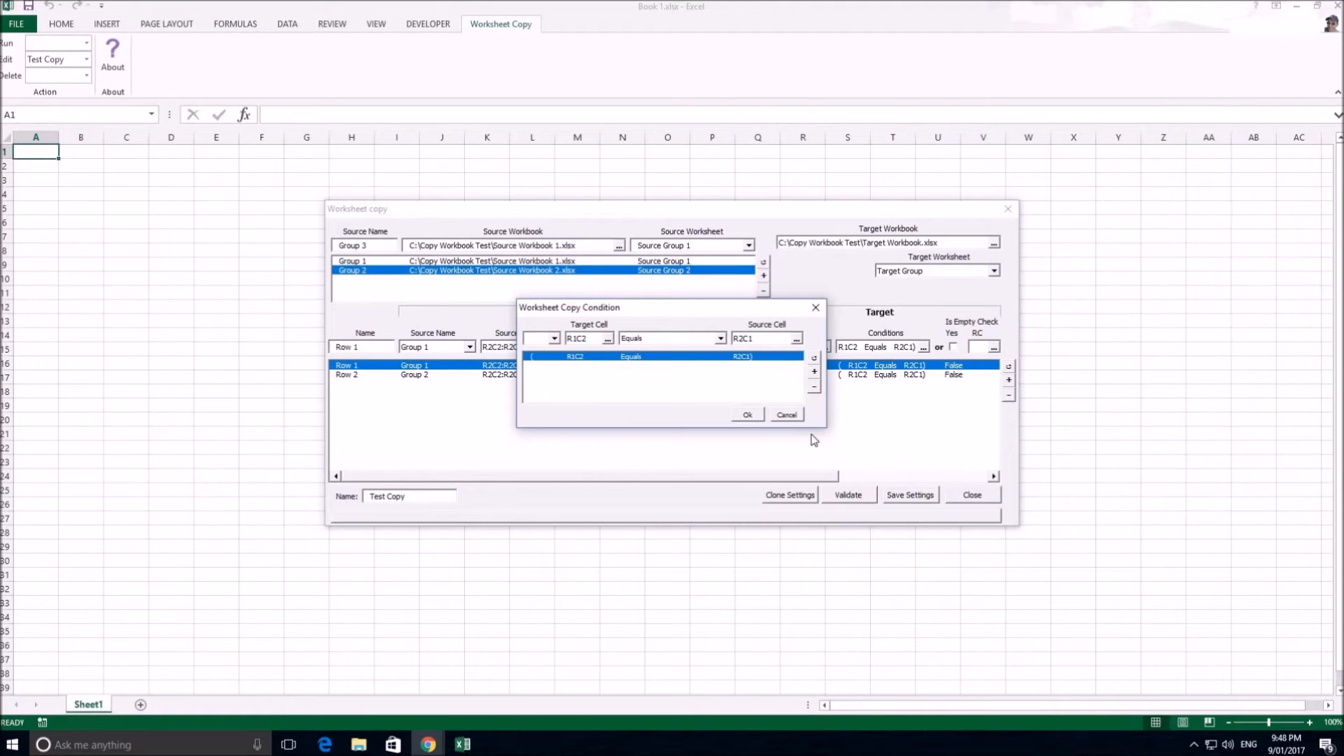
left_click(786, 415)
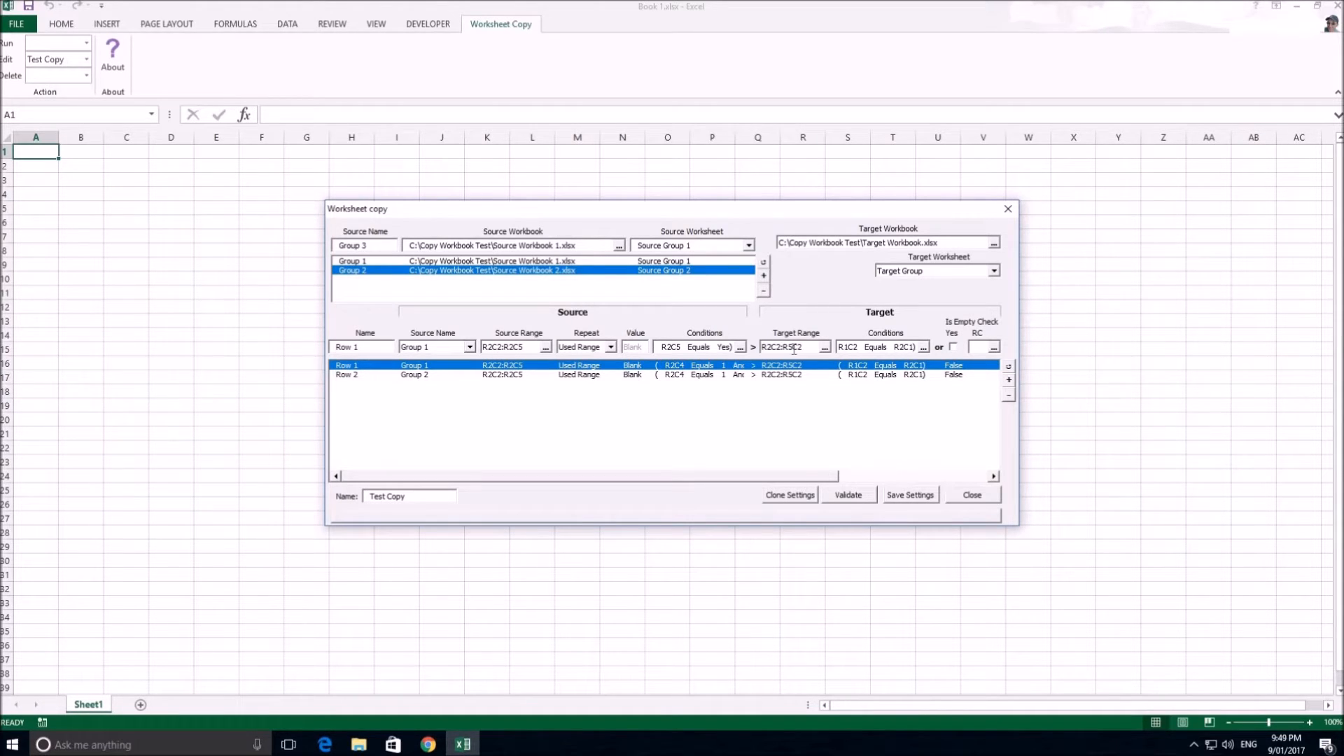
Reopen Row 1's target condition, load it and check the logical operator choices
left_click(923, 349)
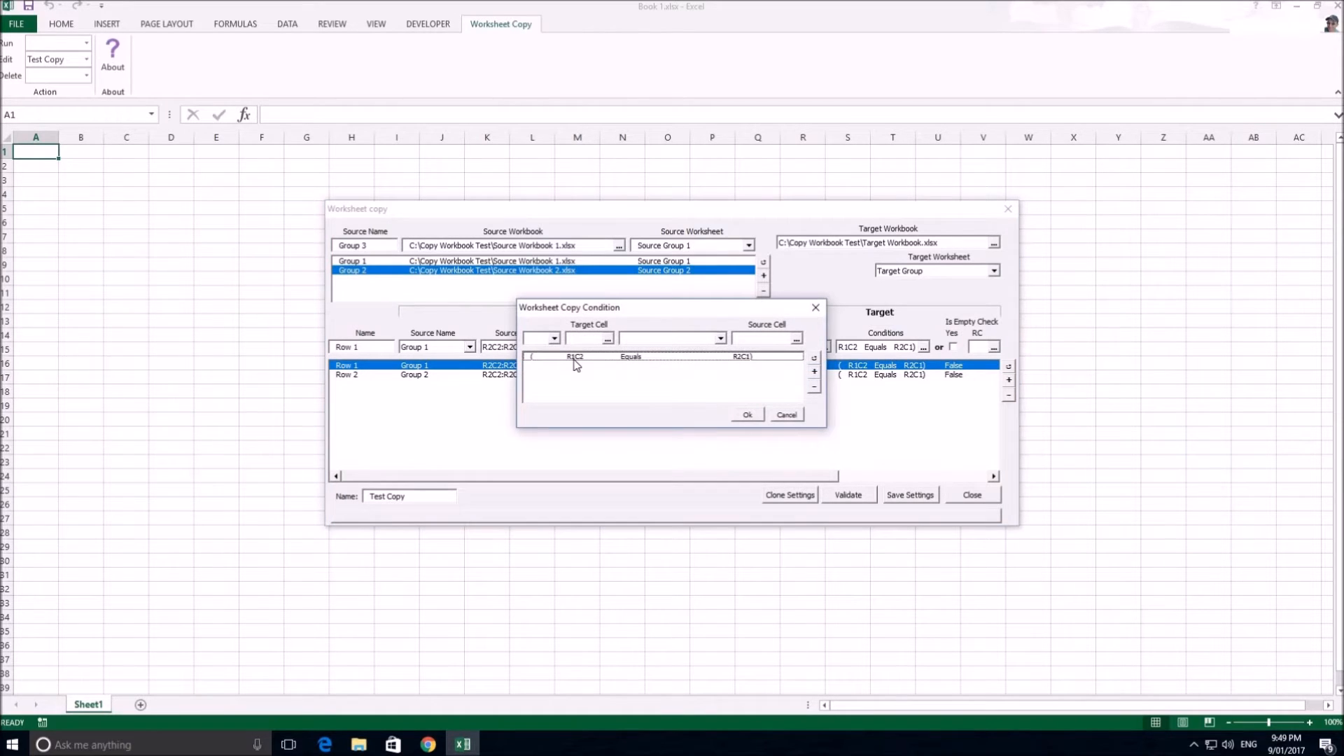
left_click(575, 358)
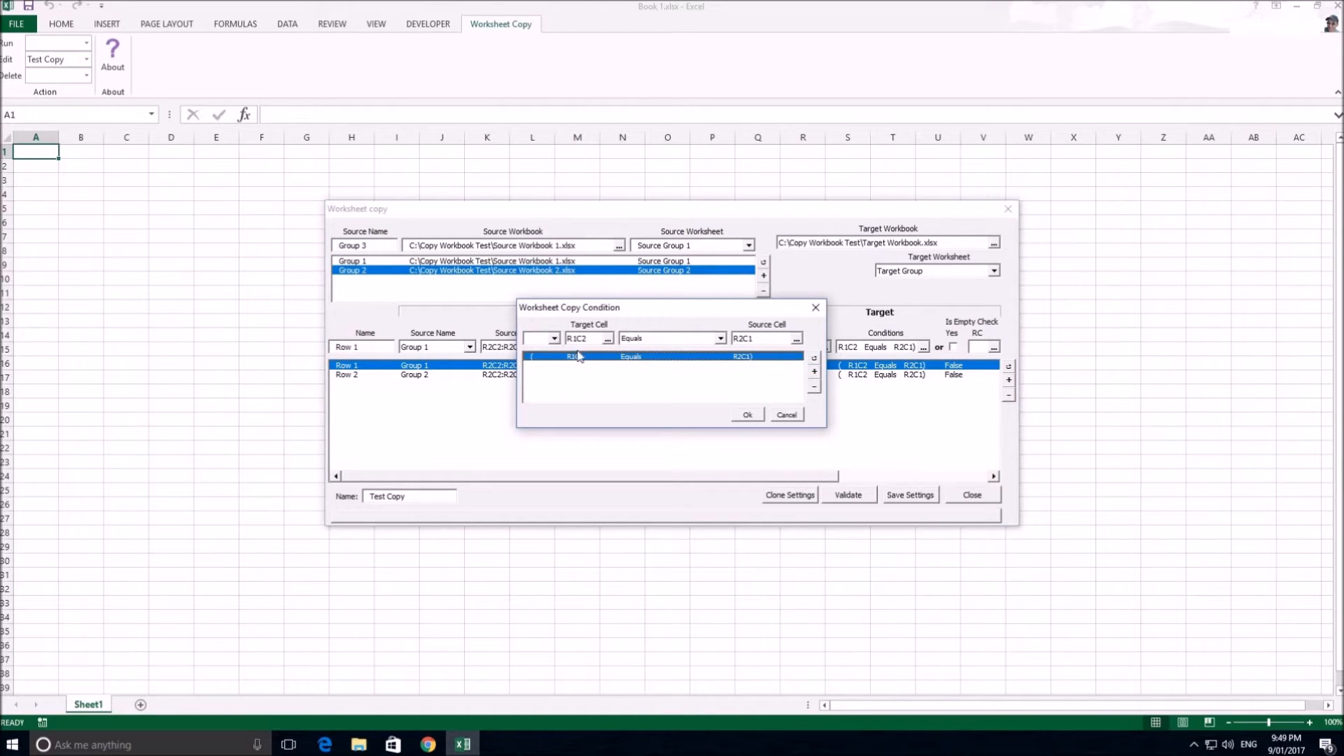
left_click(554, 340)
left_click(555, 340)
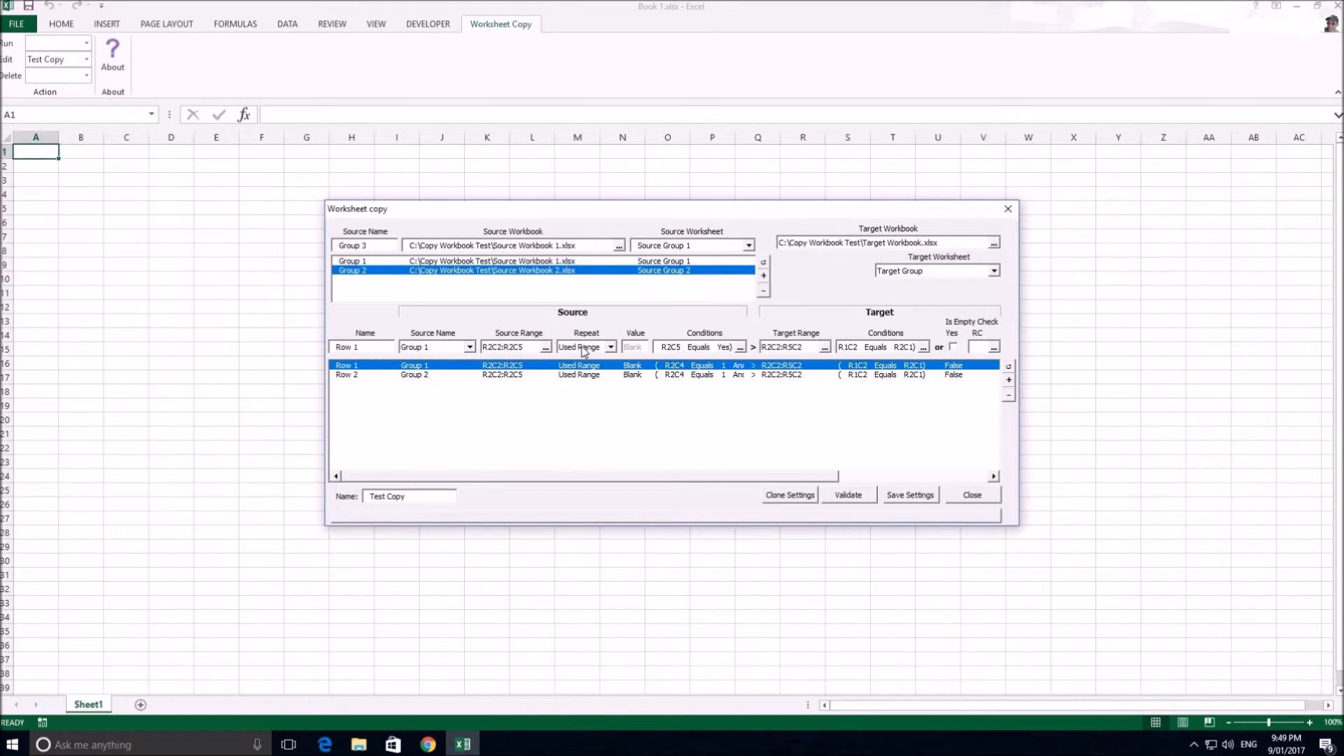
Load the Row 2 copy rule and validate the Test Copy settings, dismissing the validation message
left_click(529, 379)
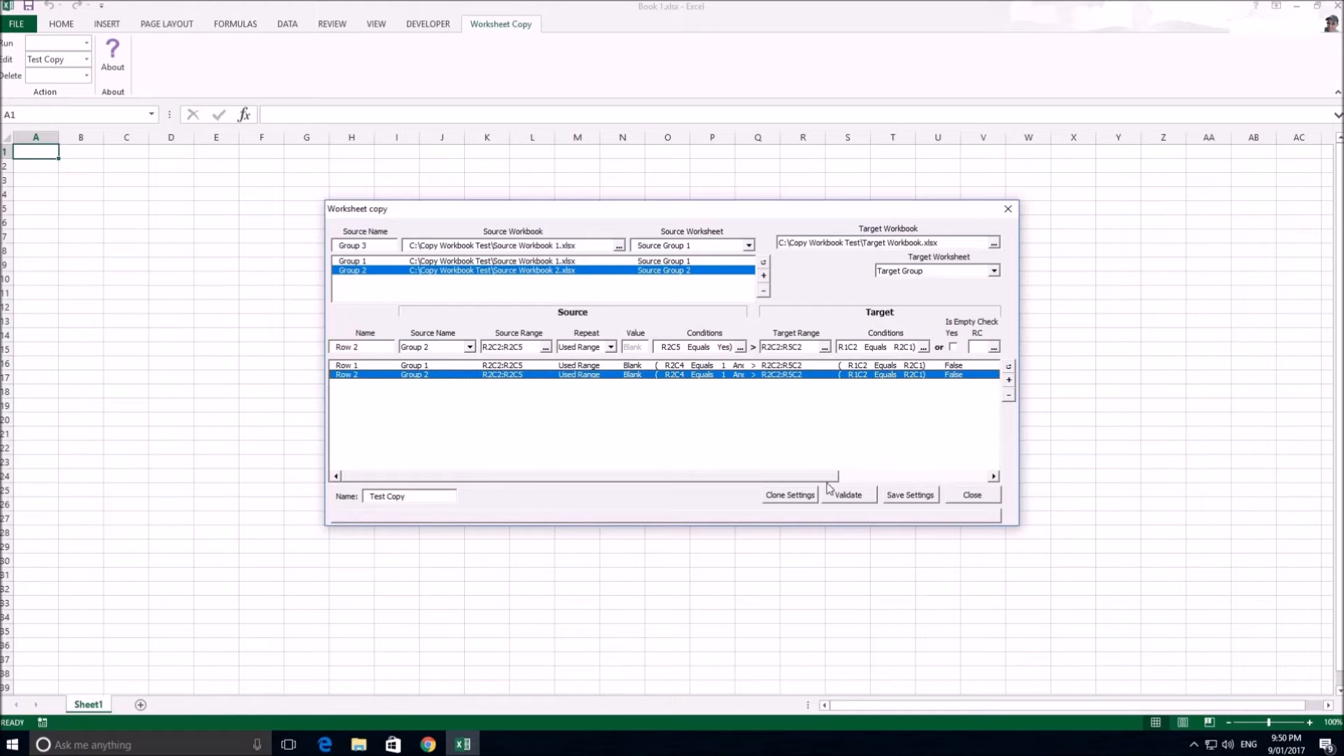
left_click(842, 496)
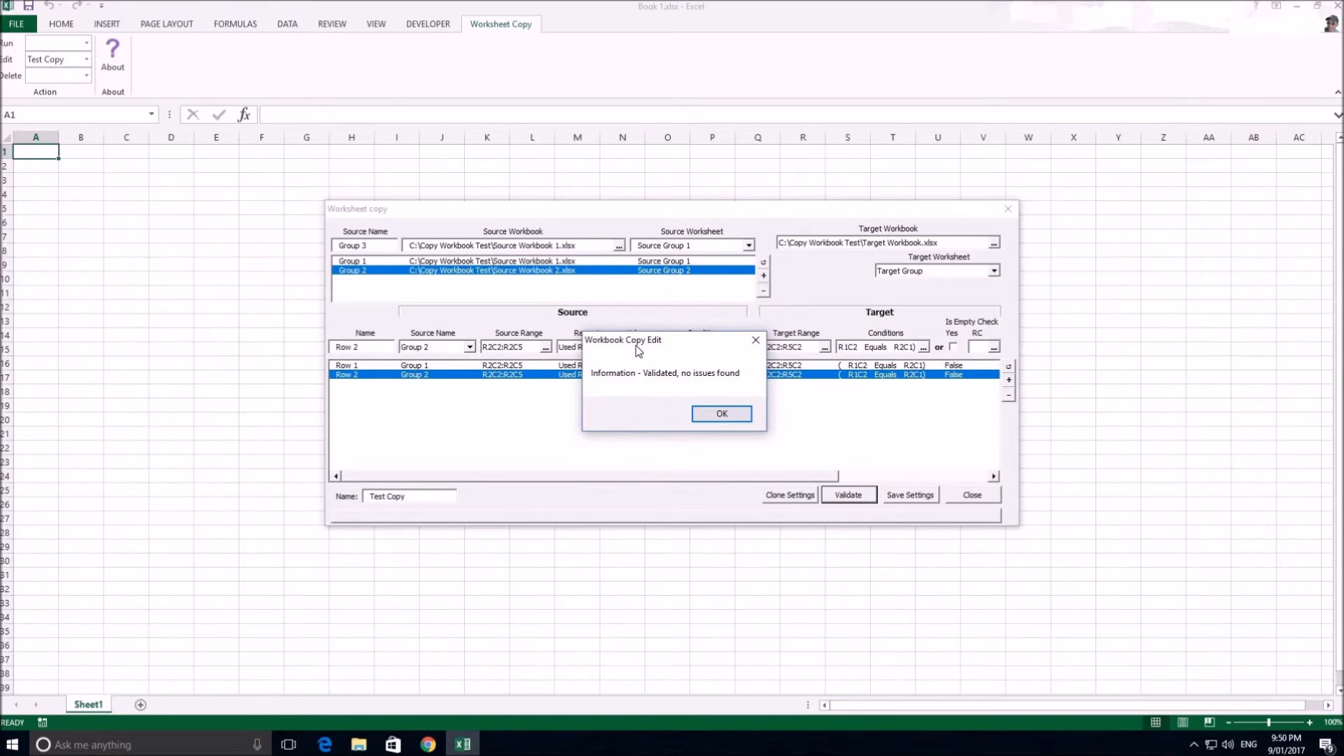
left_click(723, 415)
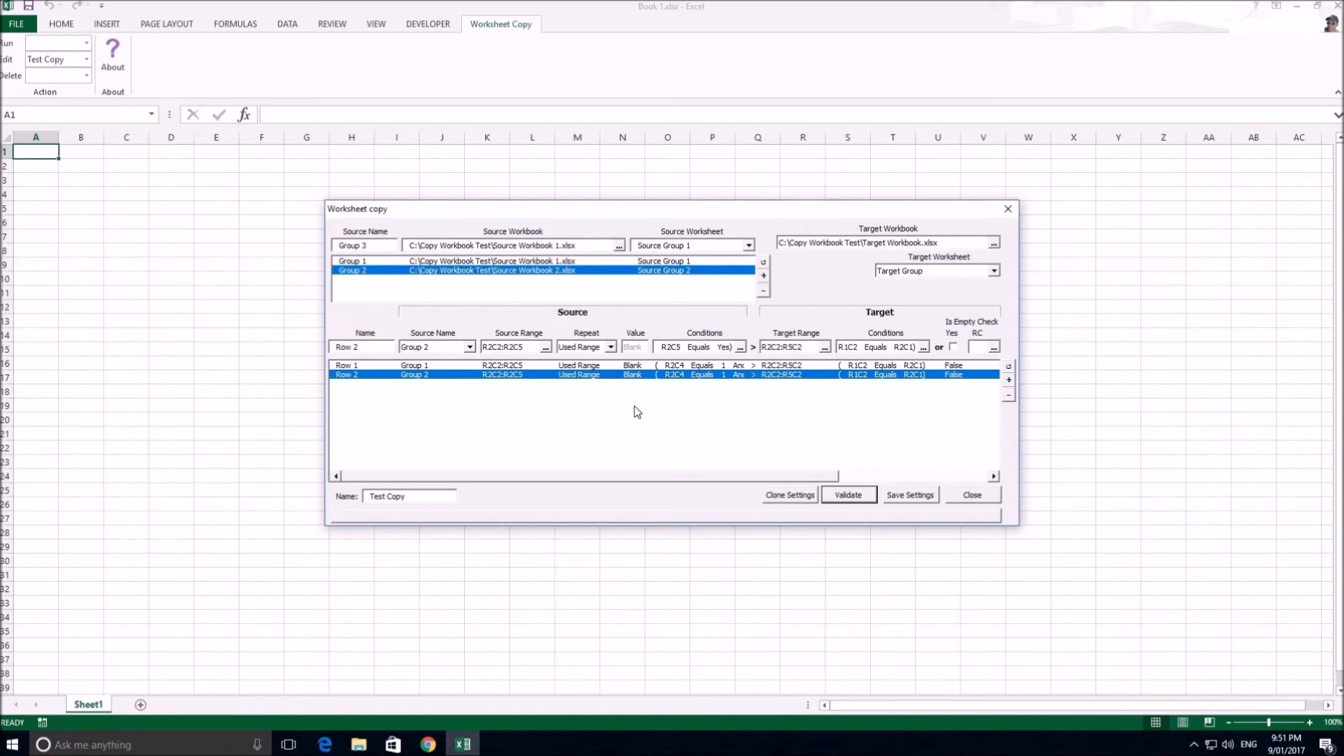
Try cloning the Test Copy settings and close the settings window without saving the clone
left_click(779, 496)
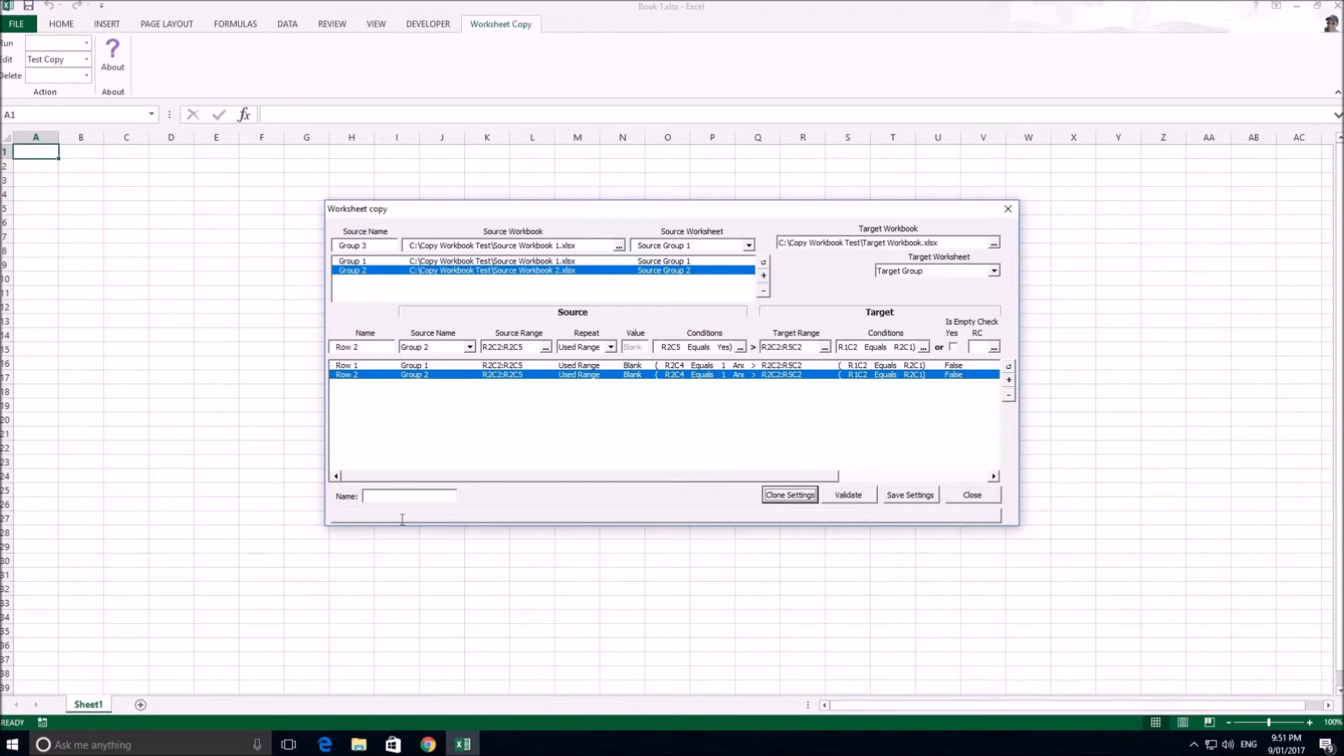
left_click(972, 495)
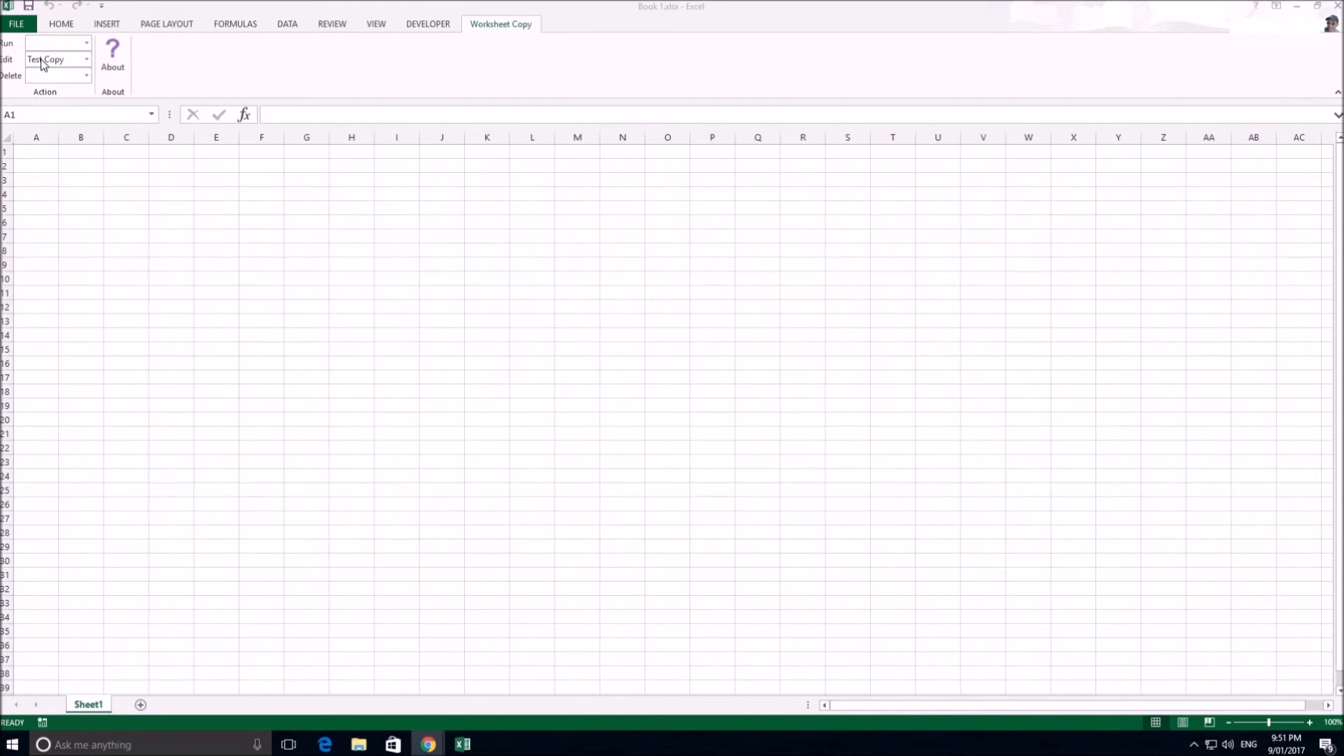
Reopen the Test Copy settings for editing, save them and close the settings window
left_click(40, 59)
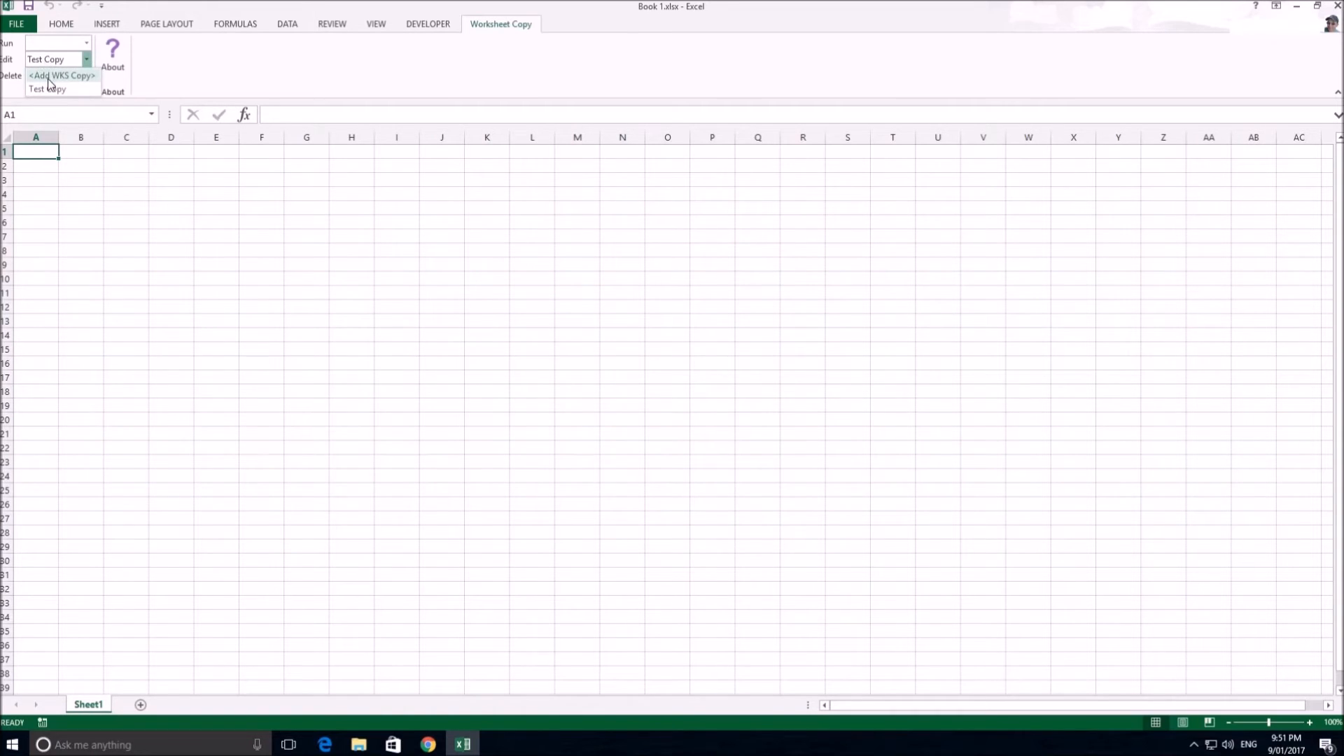
left_click(48, 89)
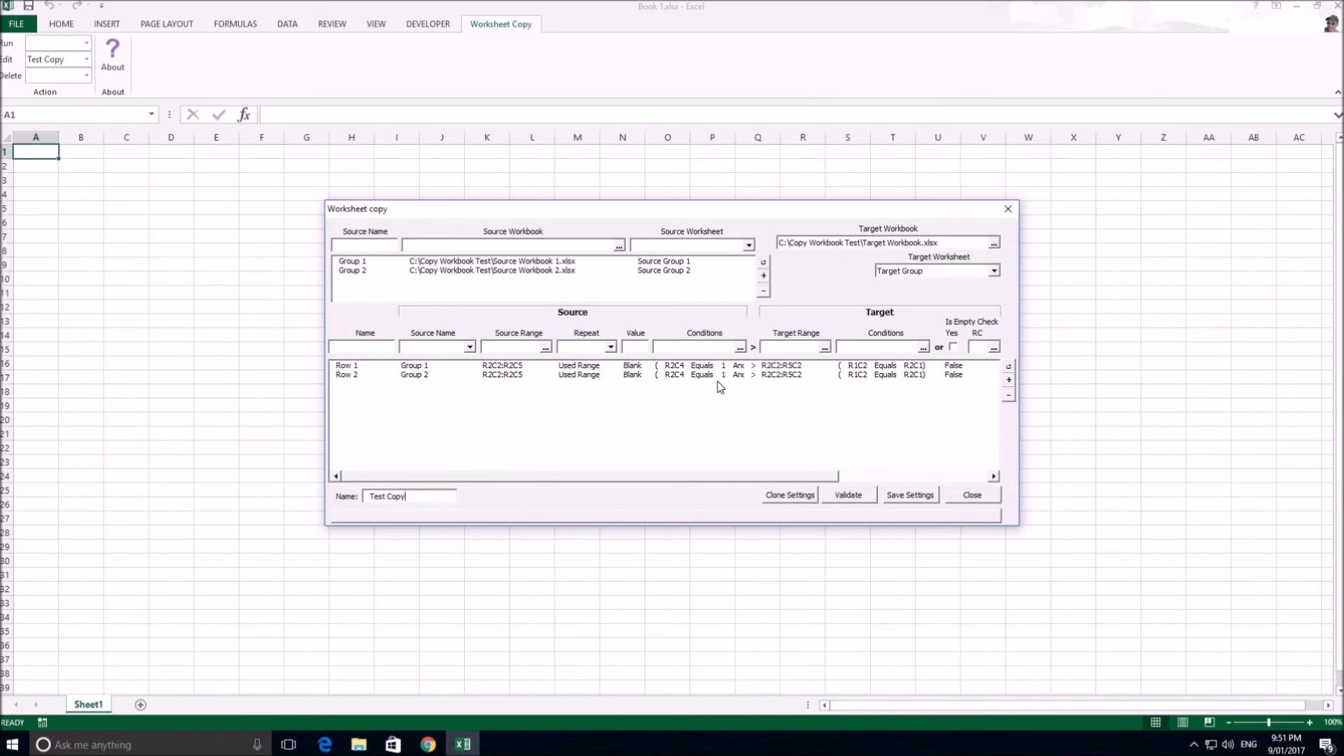
left_click(909, 496)
left_click(973, 496)
Run Test Copy and save the resulting workbook as Target Workbook1.xlsx in C:\Copy Workbook Test
left_click(88, 43)
left_click(88, 45)
left_click(87, 44)
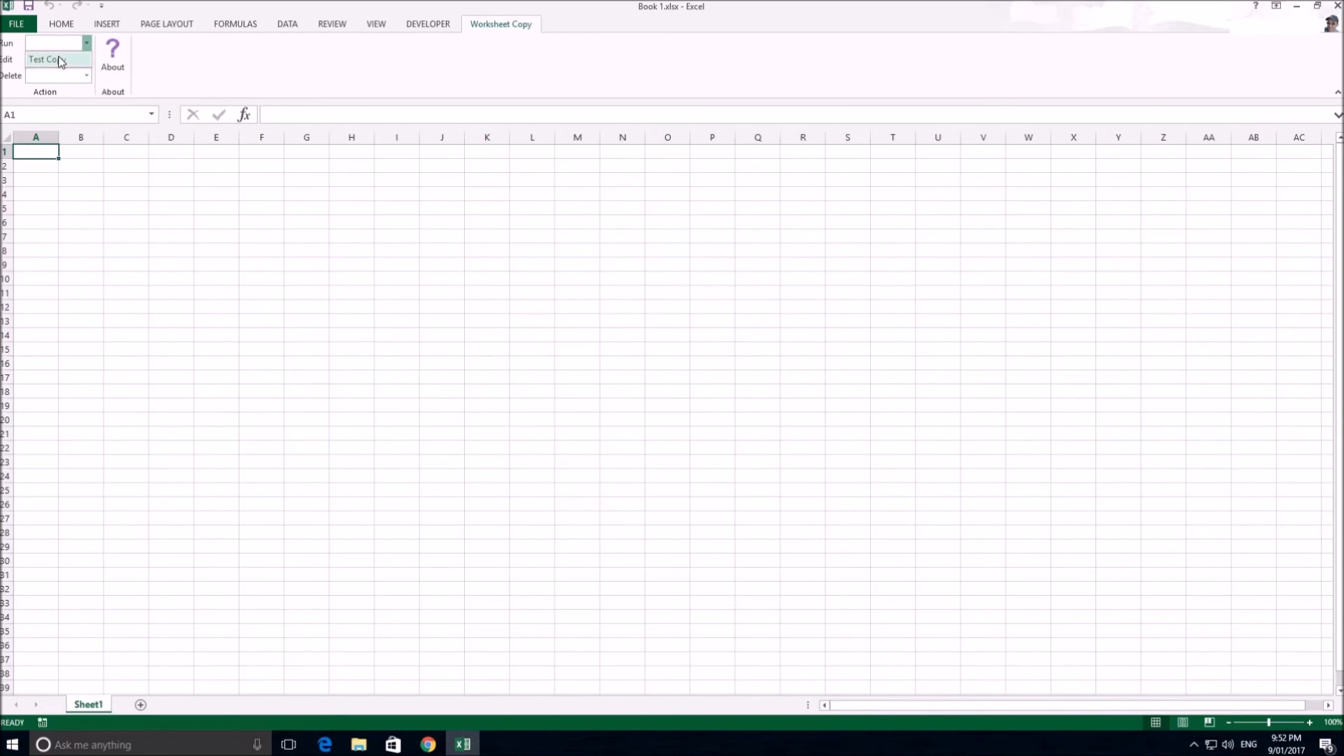
left_click(60, 61)
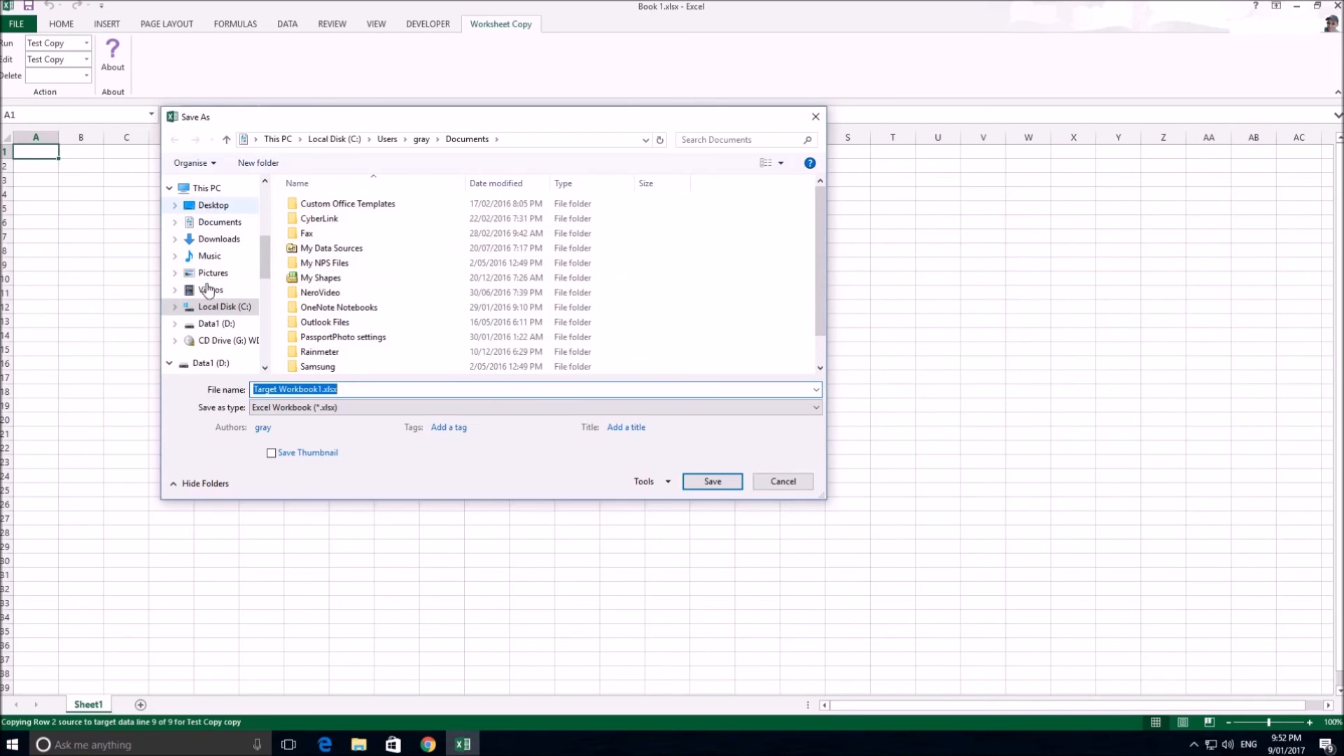
left_click(219, 310)
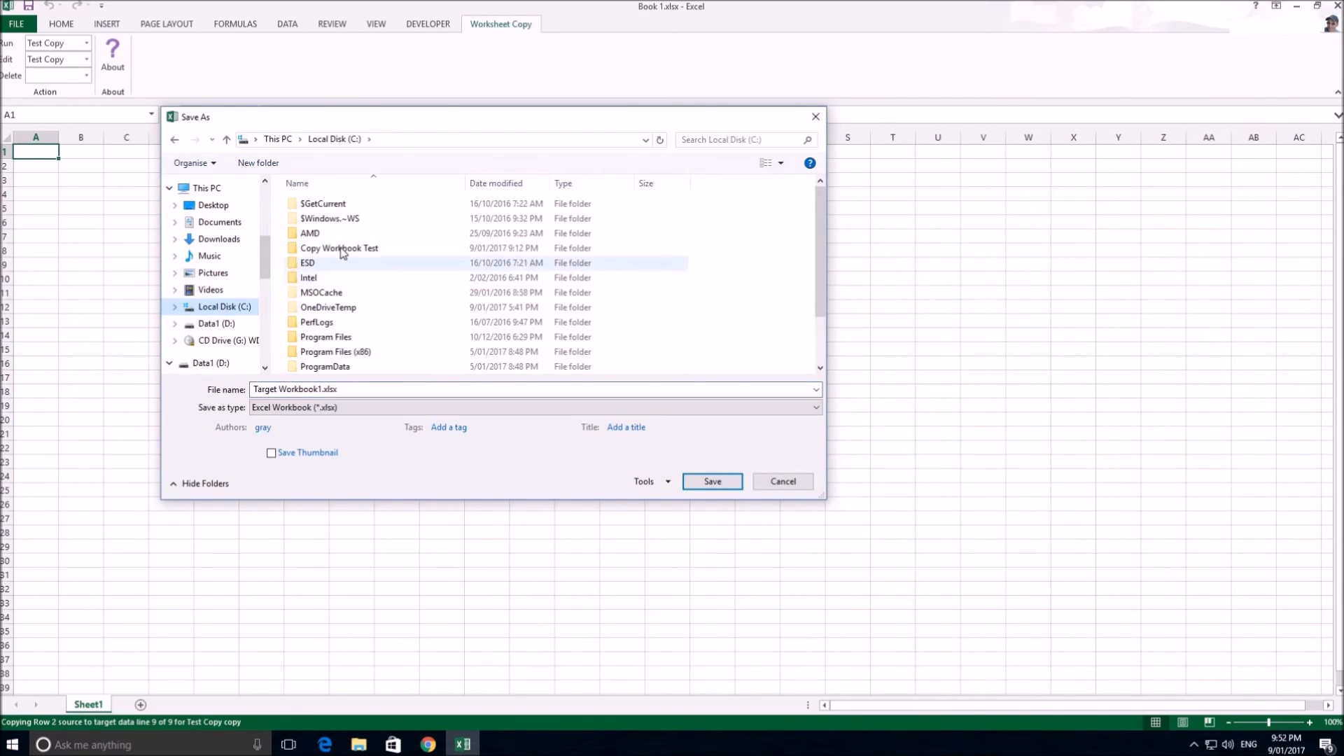
double_click(343, 247)
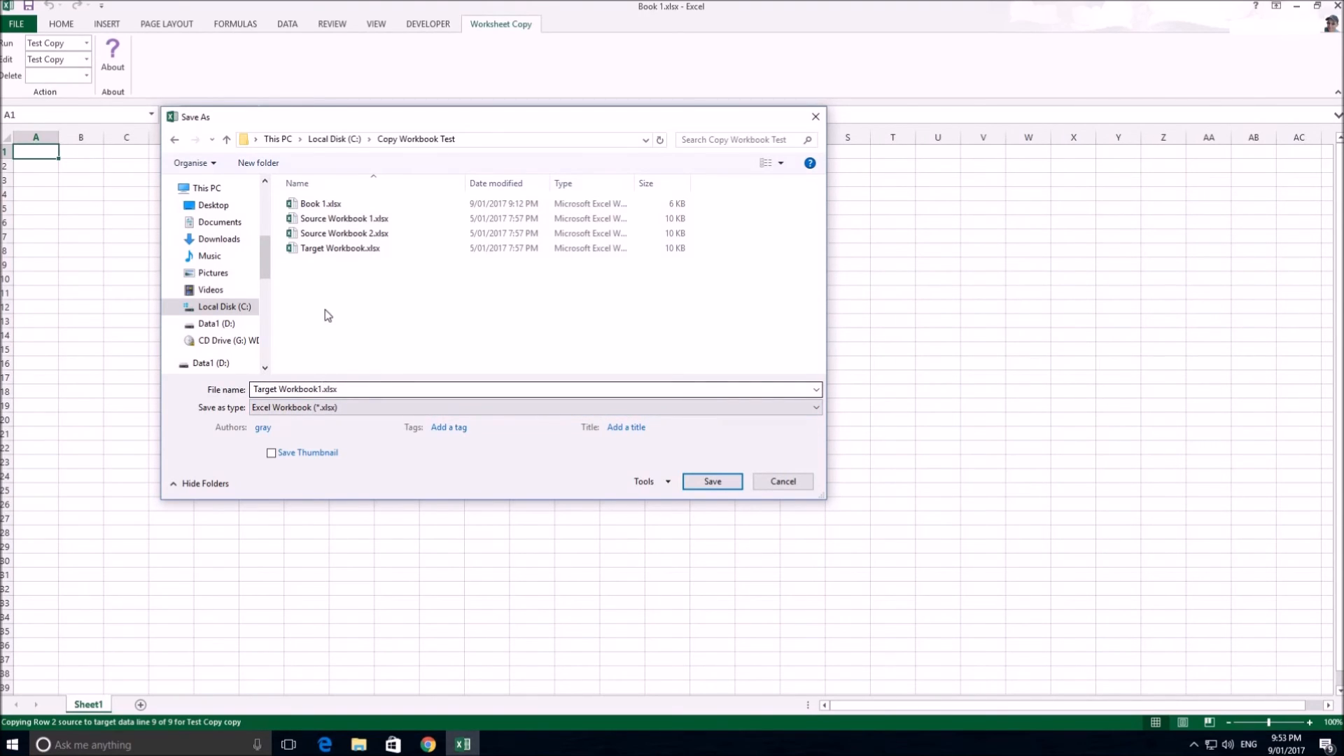
left_click(708, 484)
Open Target Workbook1.xlsx from the Copy Workbook Test folder
left_click(14, 27)
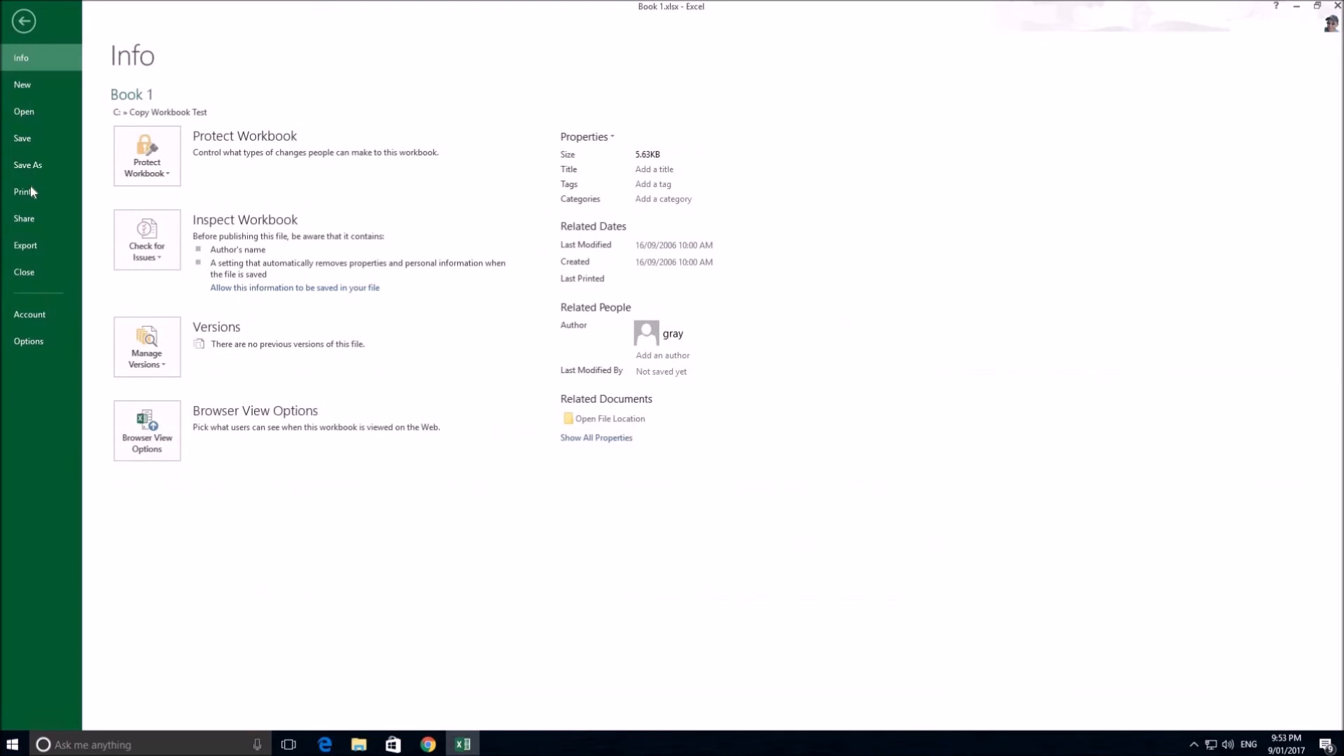
left_click(39, 112)
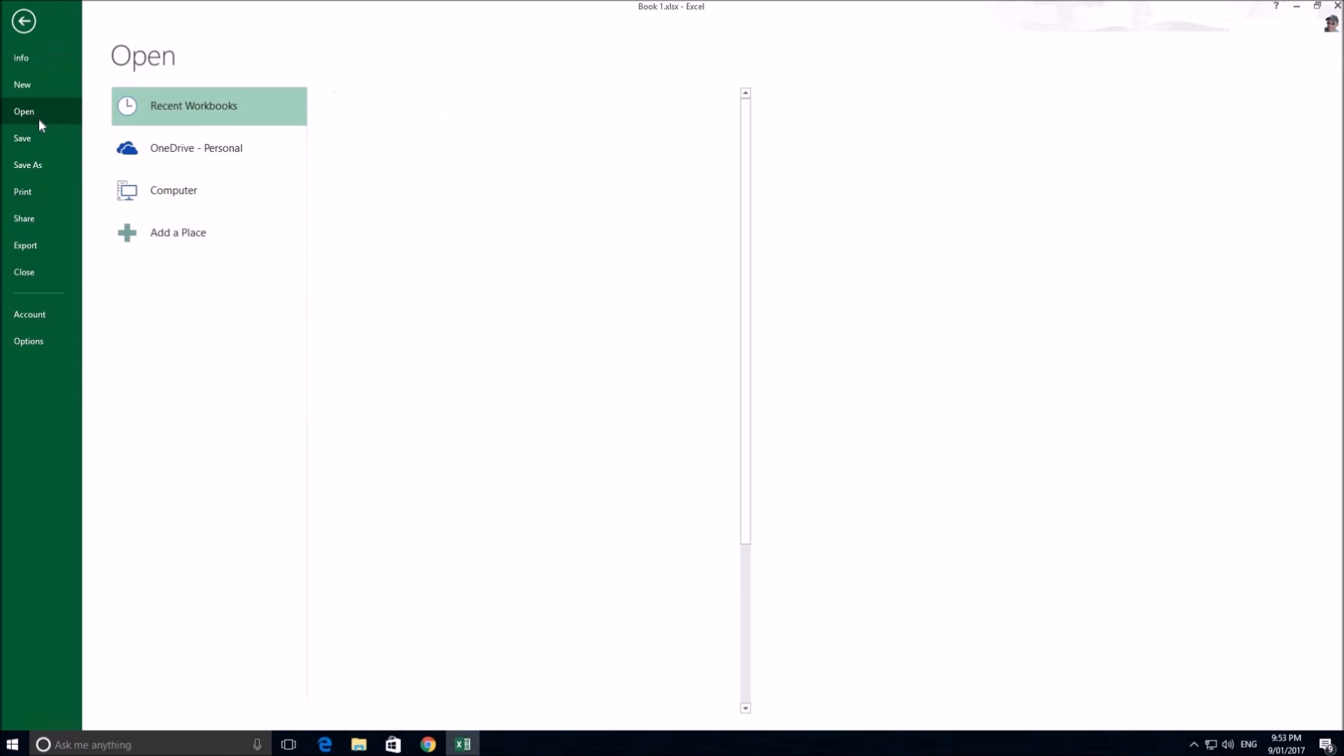
left_click(187, 201)
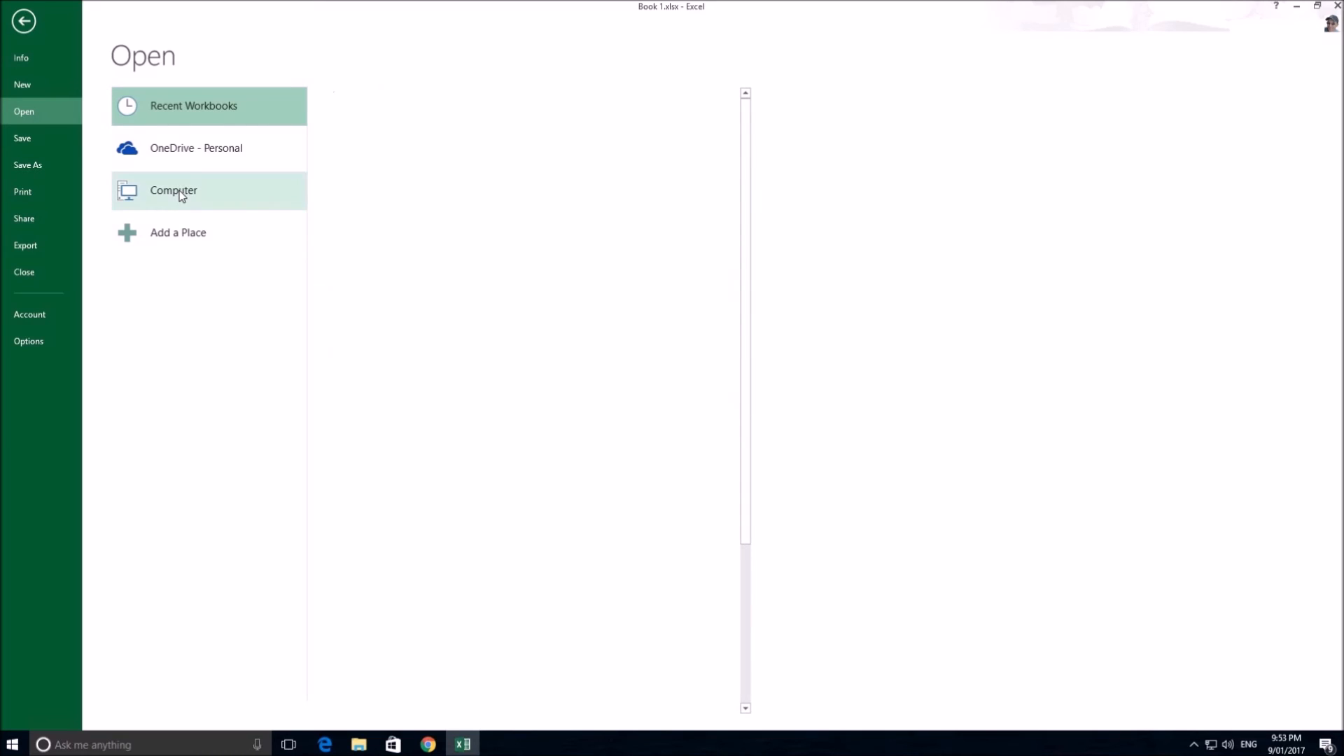
left_click(179, 191)
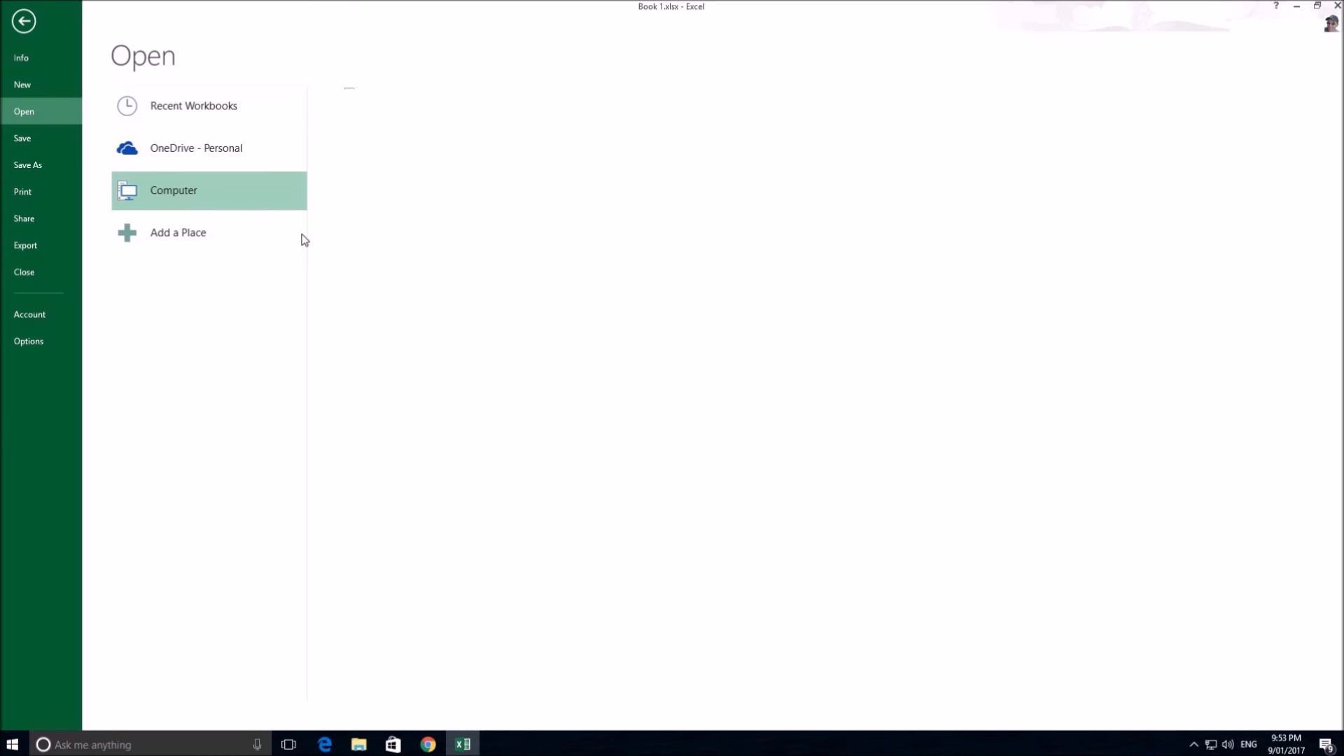
left_click(361, 408)
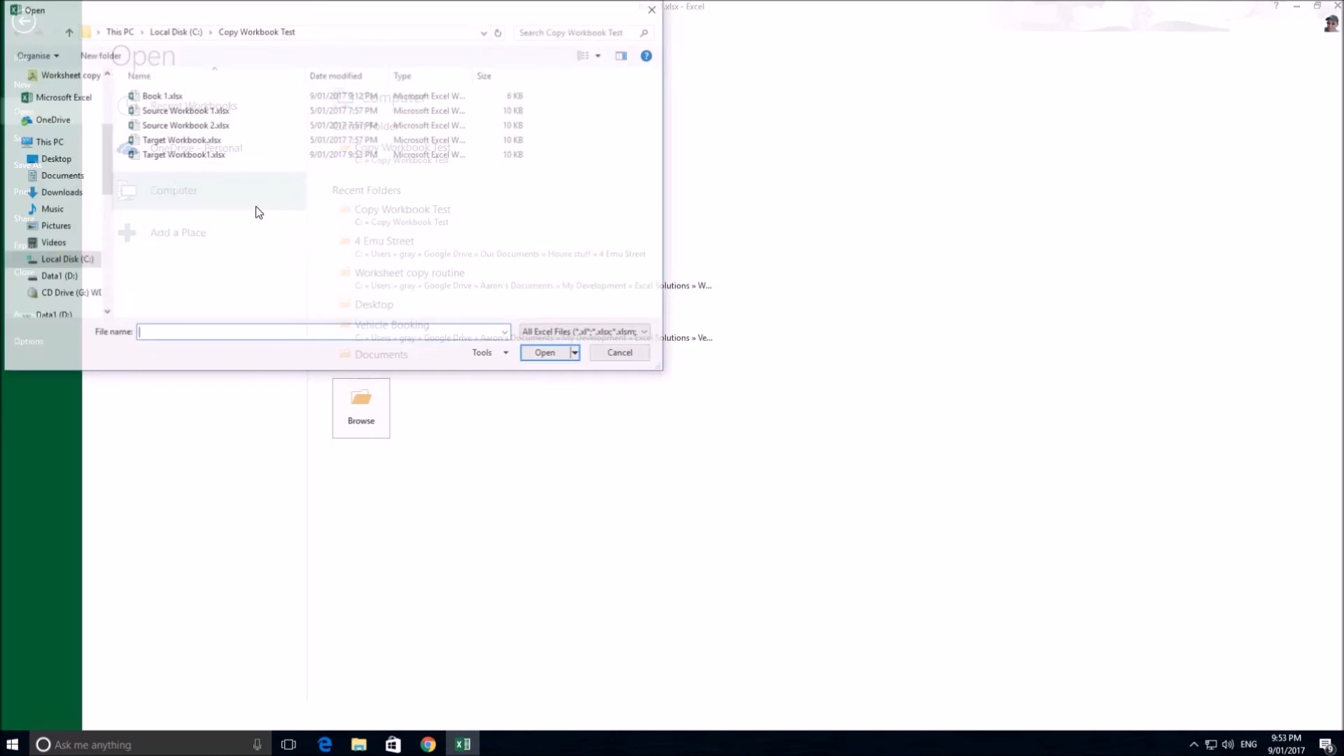
left_click(168, 155)
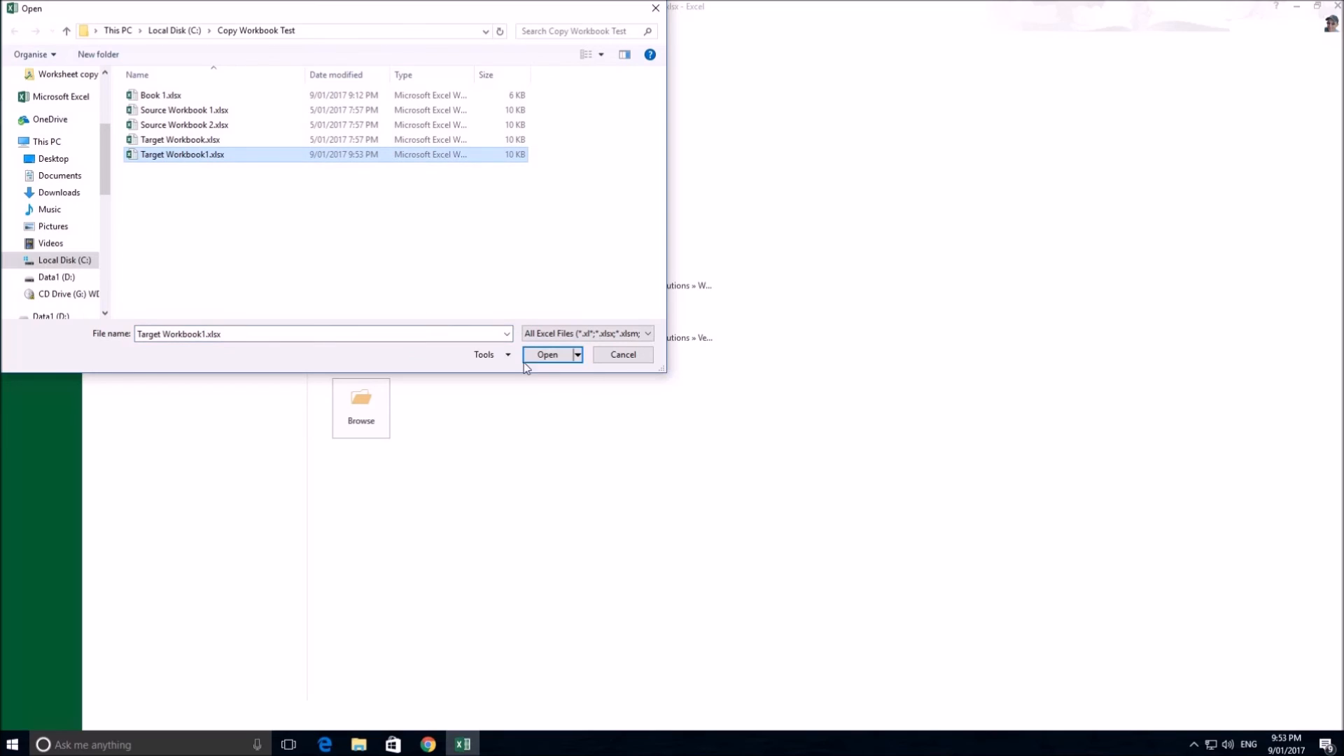
left_click(547, 355)
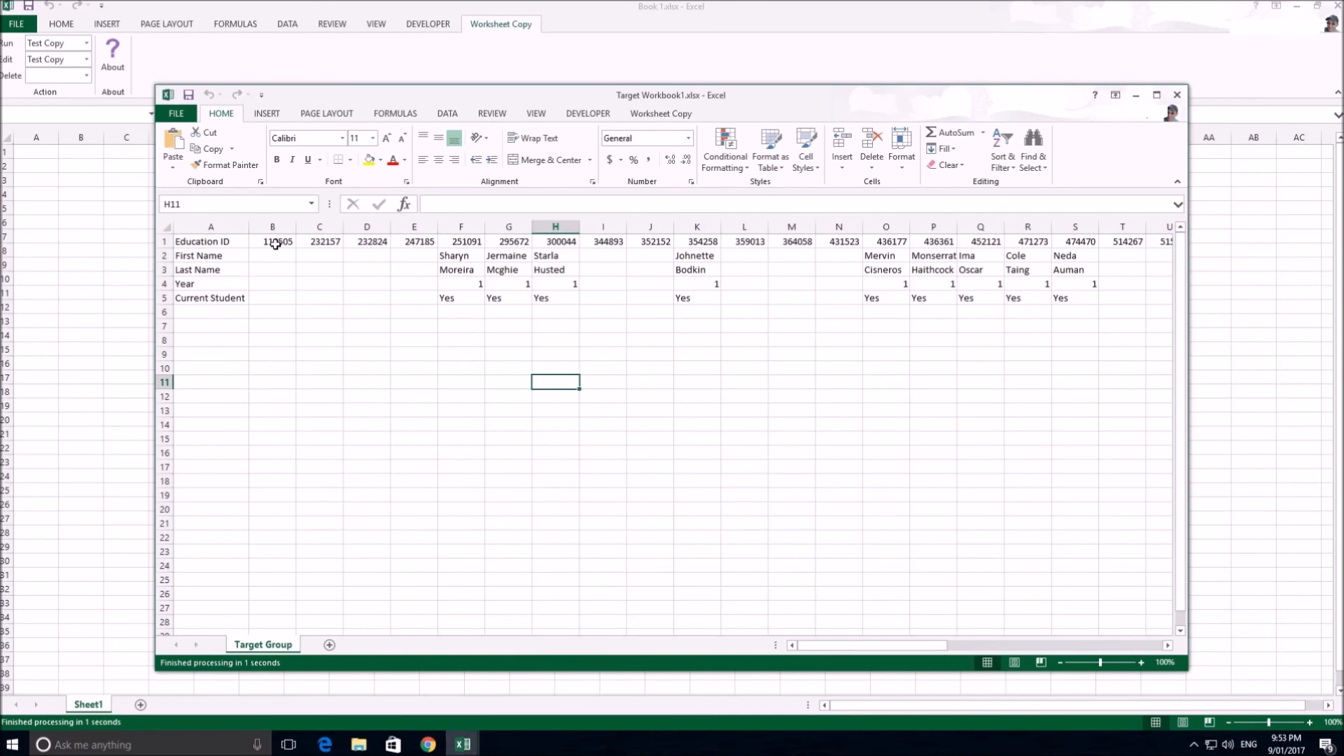
Examine the Target Group sheet's Education ID row, the unfilled columns D and E, and column F's name, year and current-student cells
left_click_drag(297, 243, 878, 245)
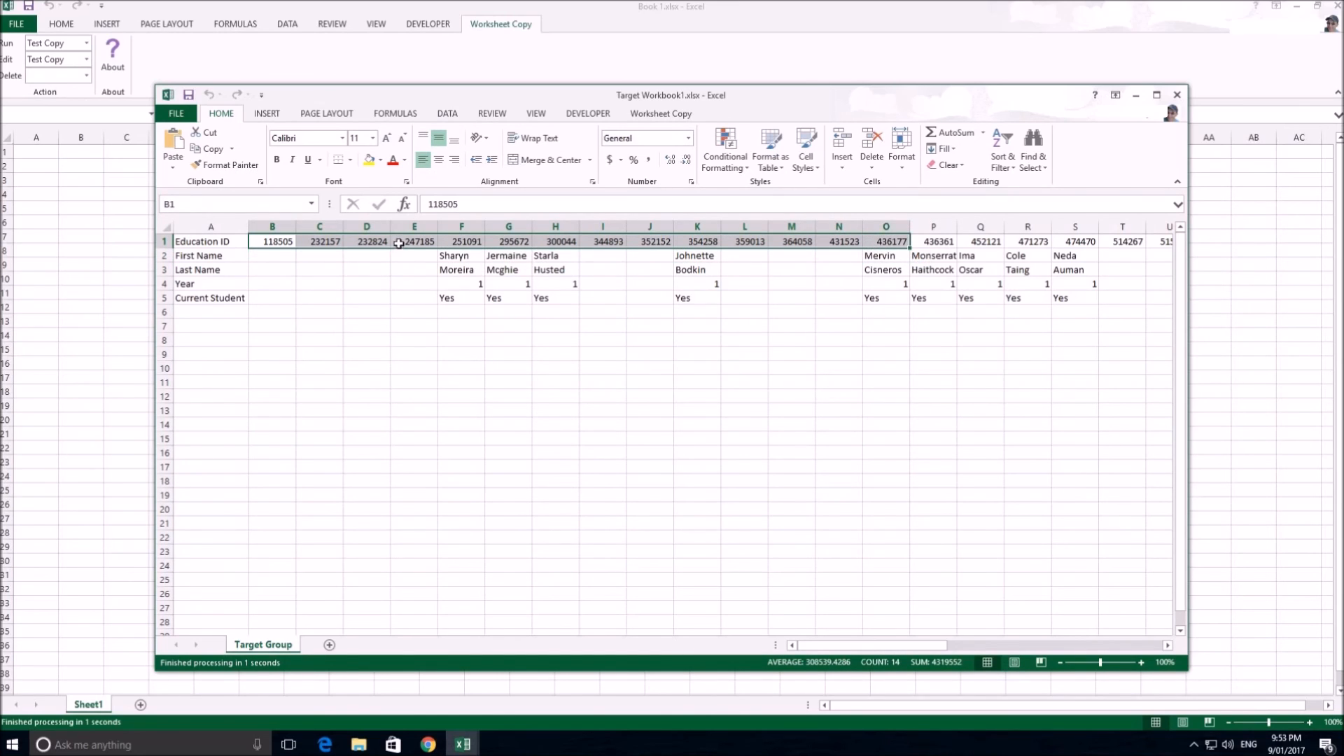
left_click_drag(398, 256, 381, 307)
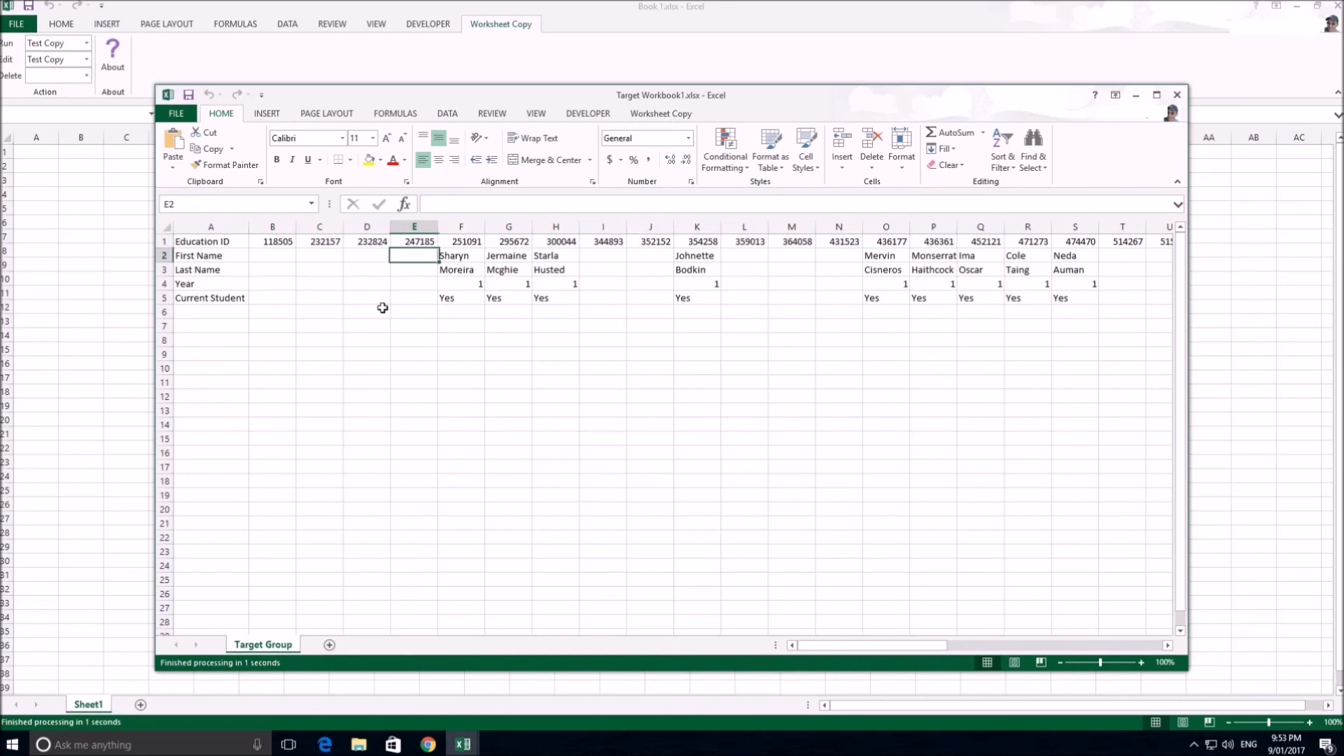
left_click(436, 275)
left_click(465, 259)
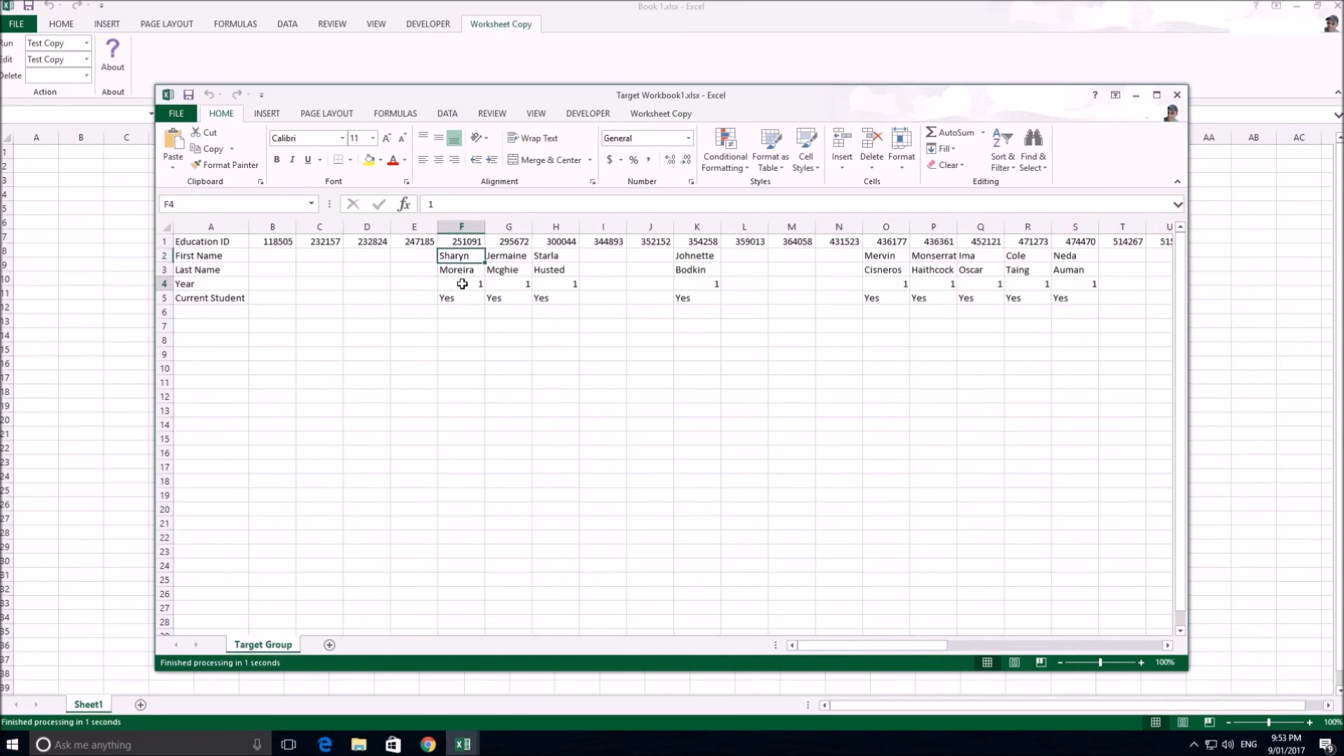
left_click(467, 242)
left_click(461, 284)
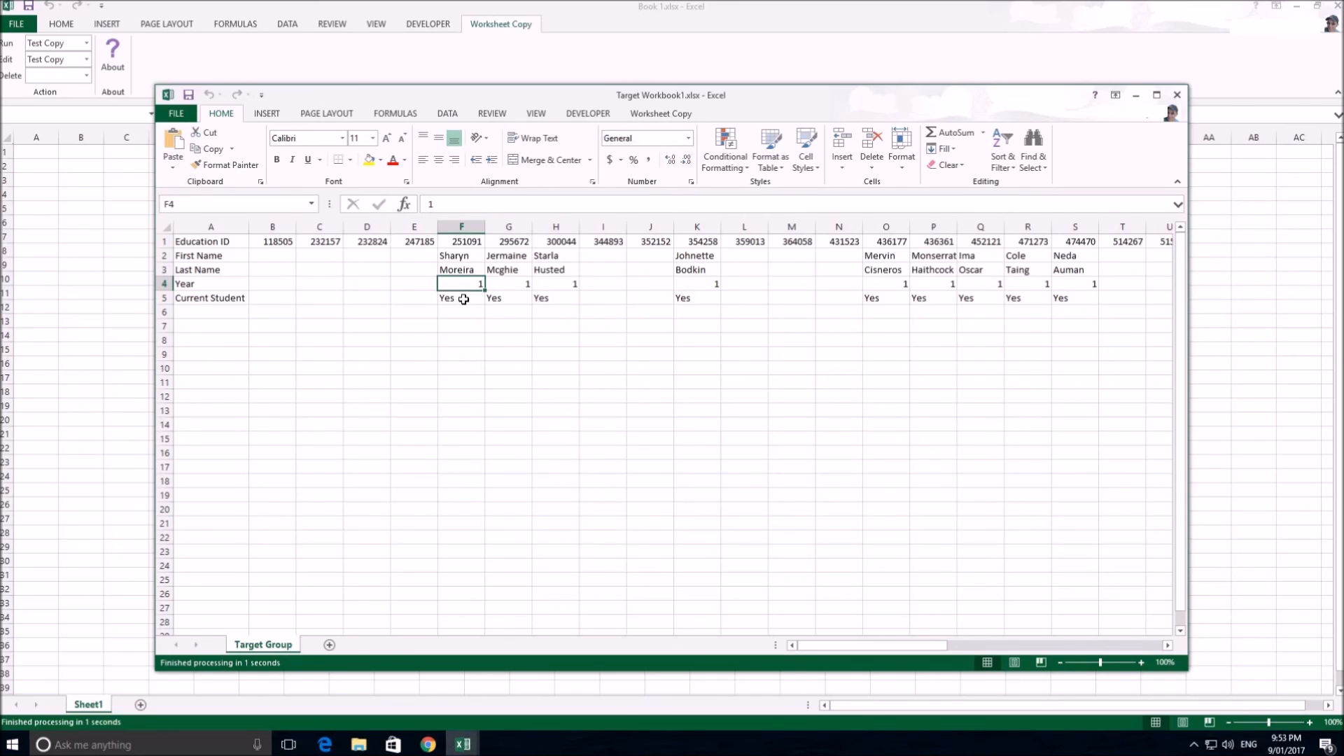
left_click(463, 300)
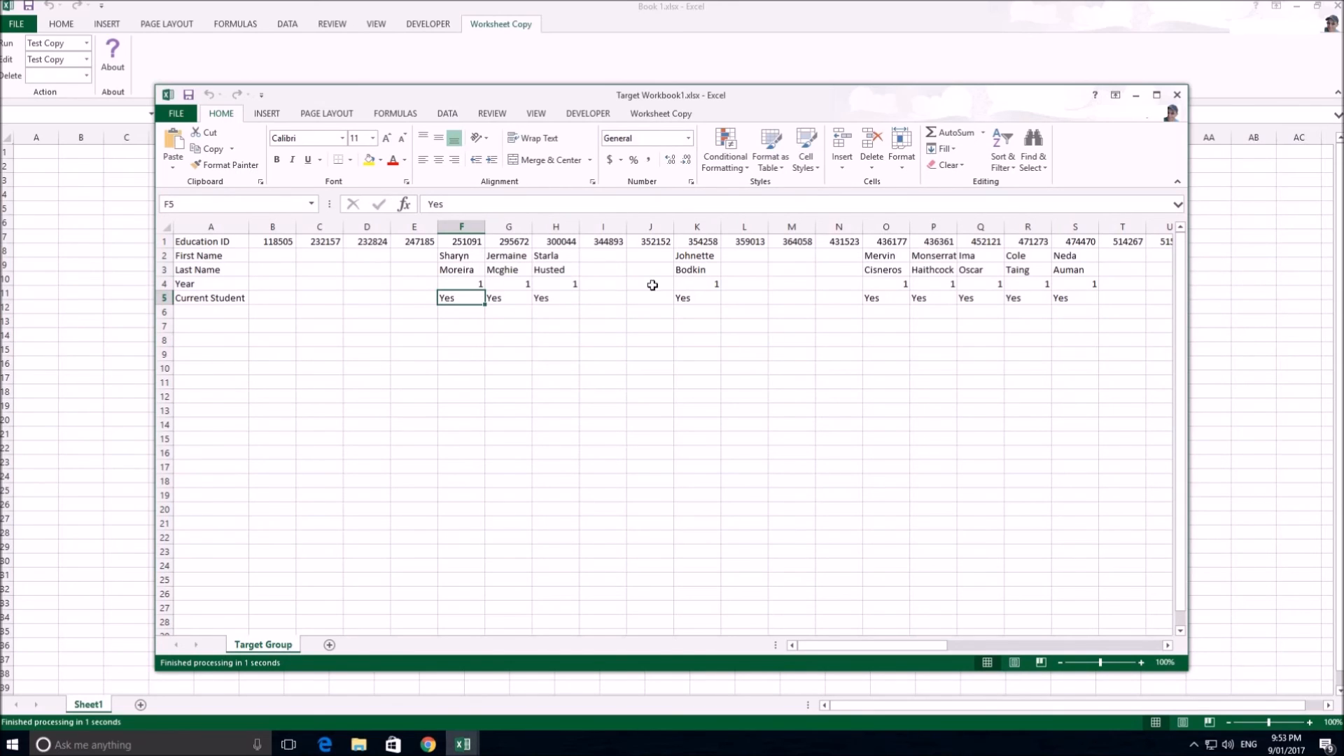
left_click_drag(952, 647, 342, 368)
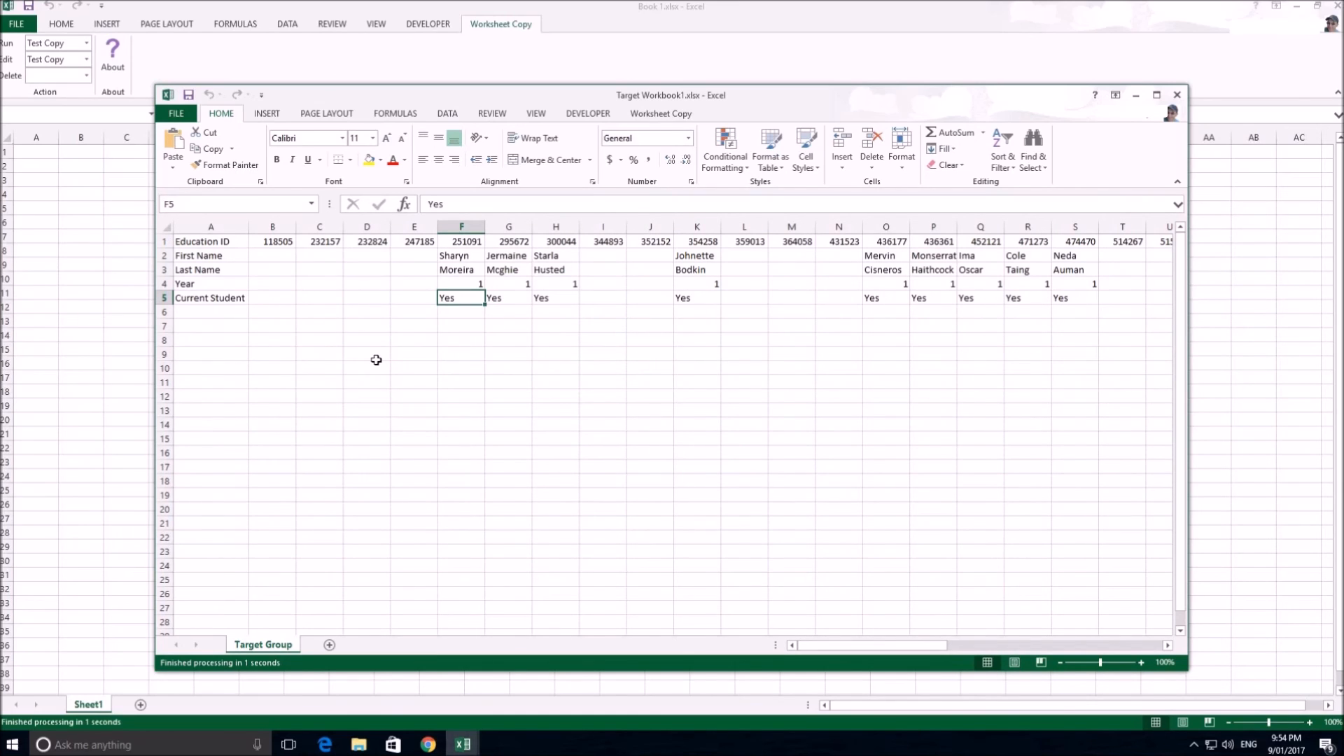